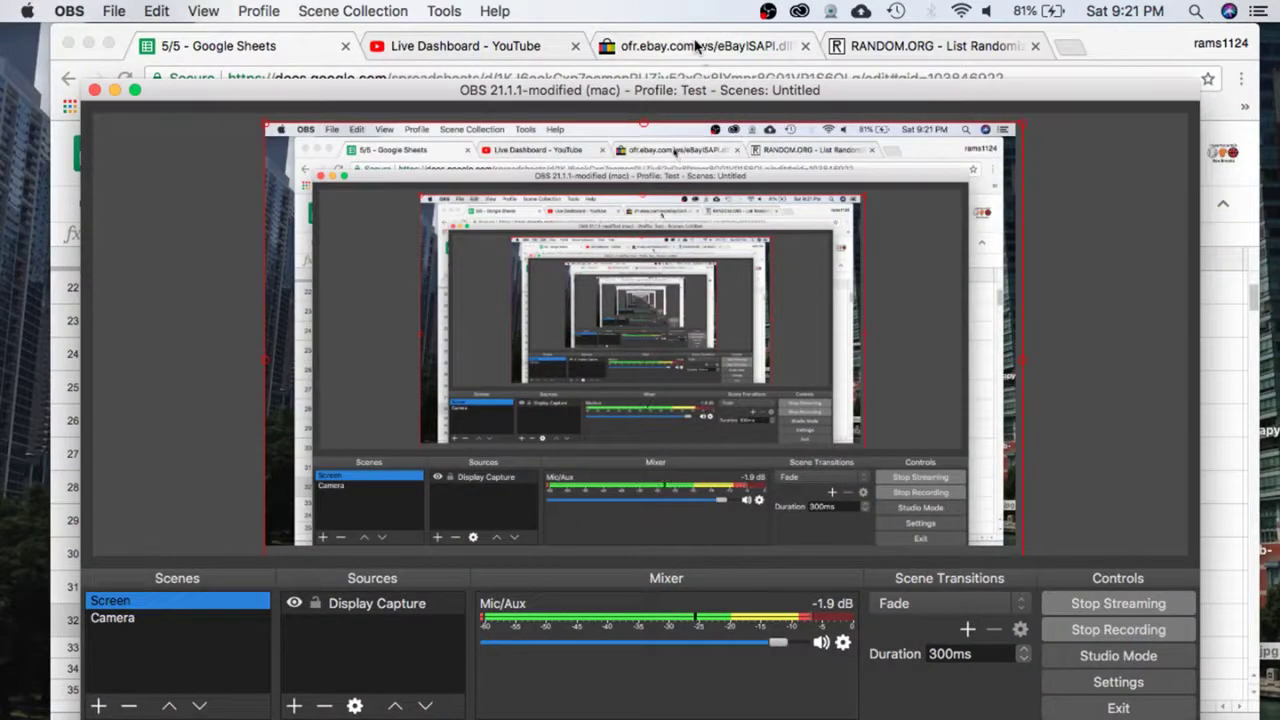
Switch to Chrome and refresh the official eBay time page to check the current time.
click(697, 47)
click(124, 79)
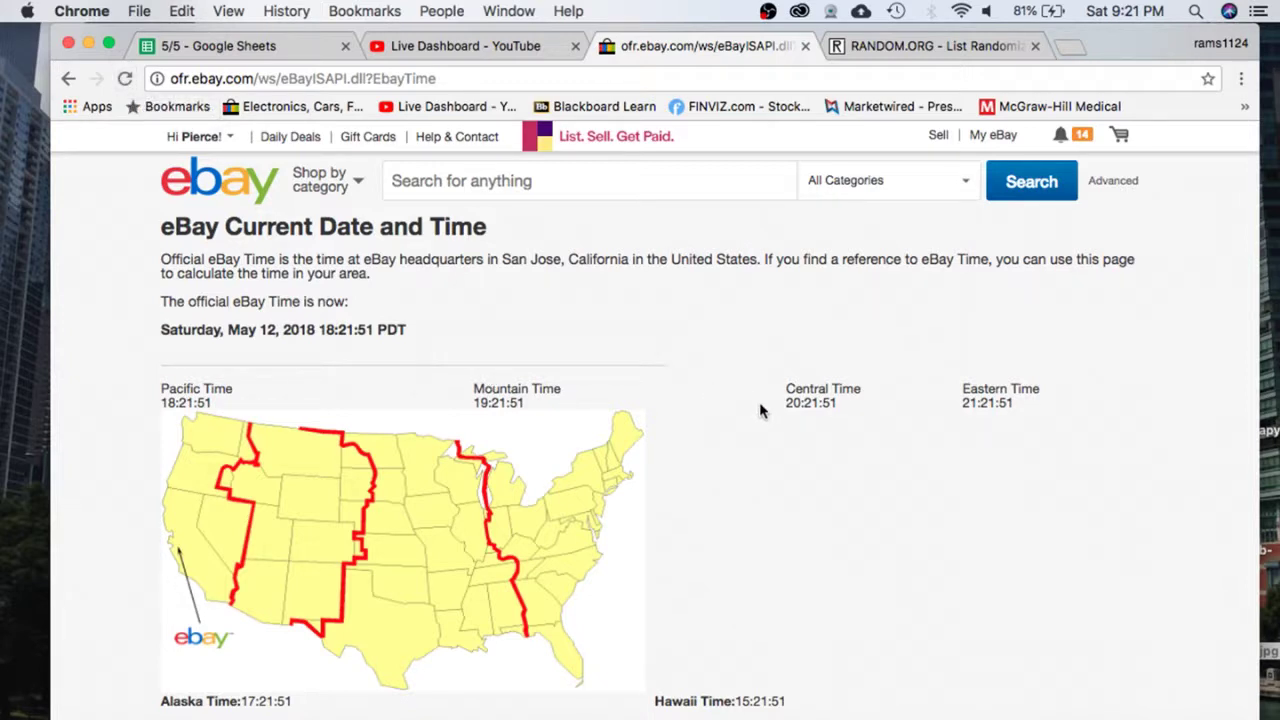
Review the participant usernames and their spot counts in columns C and D of the 5/5 spreadsheet, from Arizona Cardinals to Washington Redskins.
click(240, 48)
scroll(645, 550, up, 10)
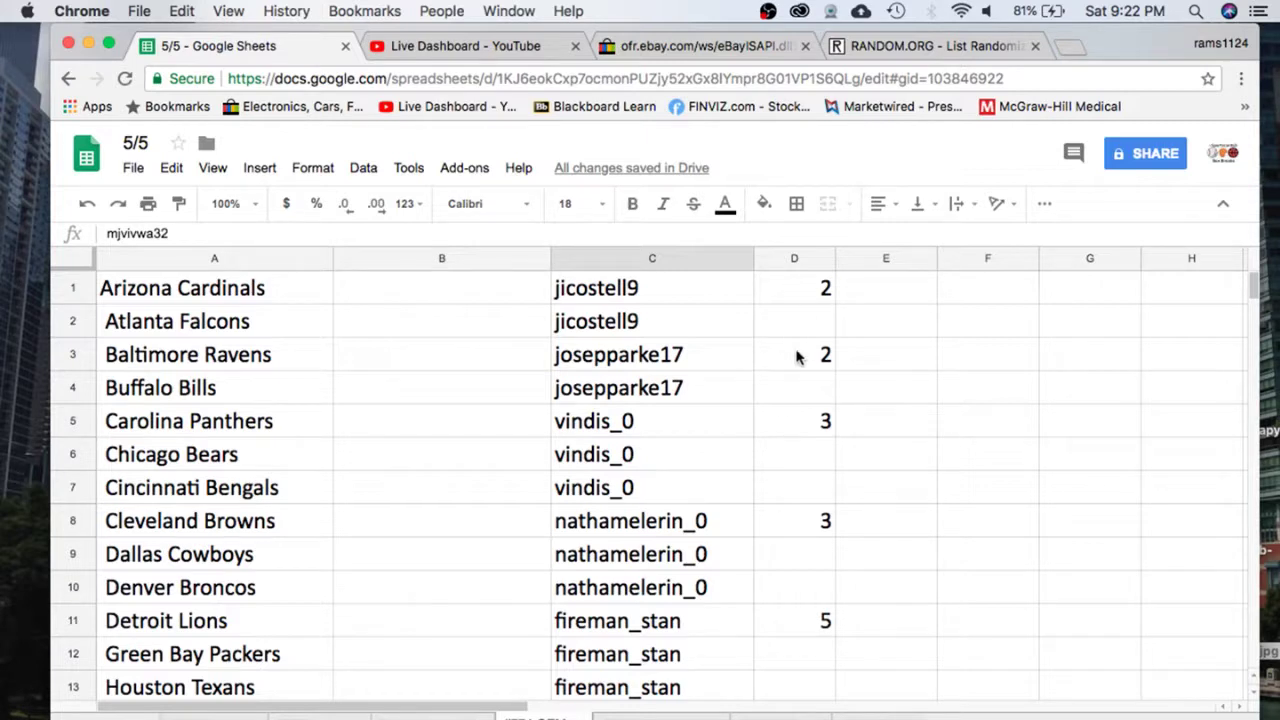
scroll(696, 342, down, 2)
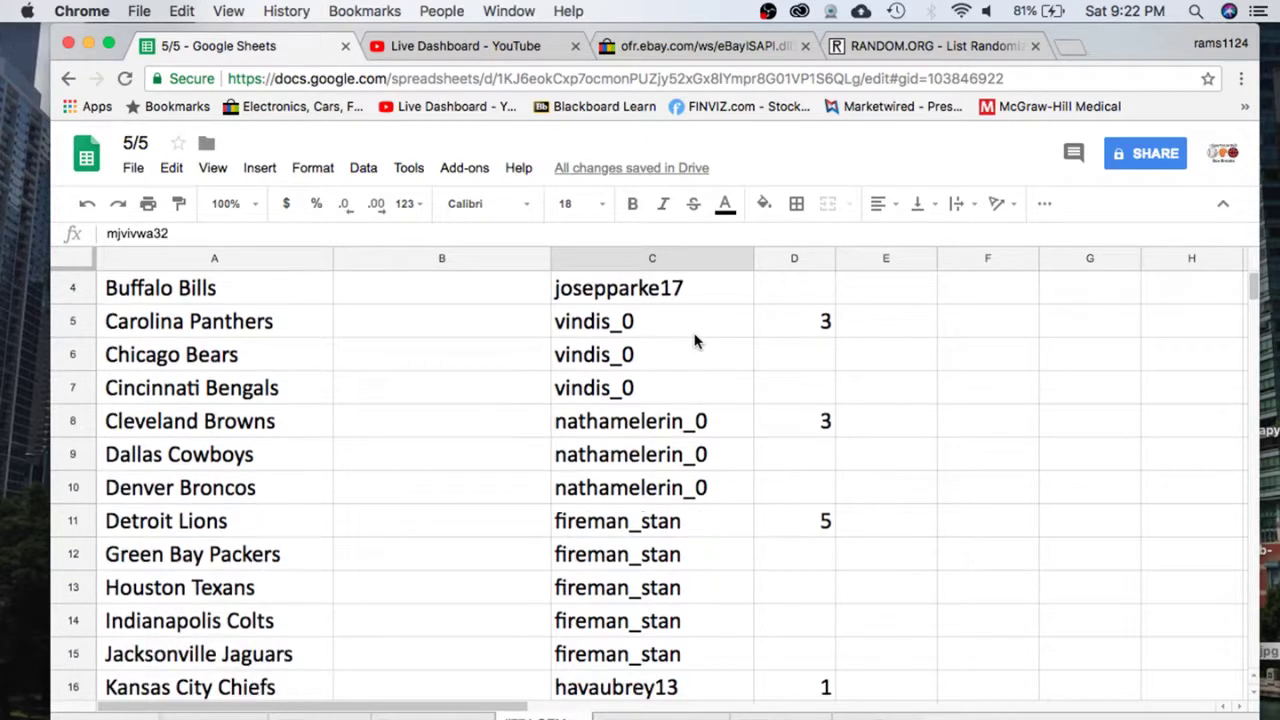
scroll(650, 440, down, 3)
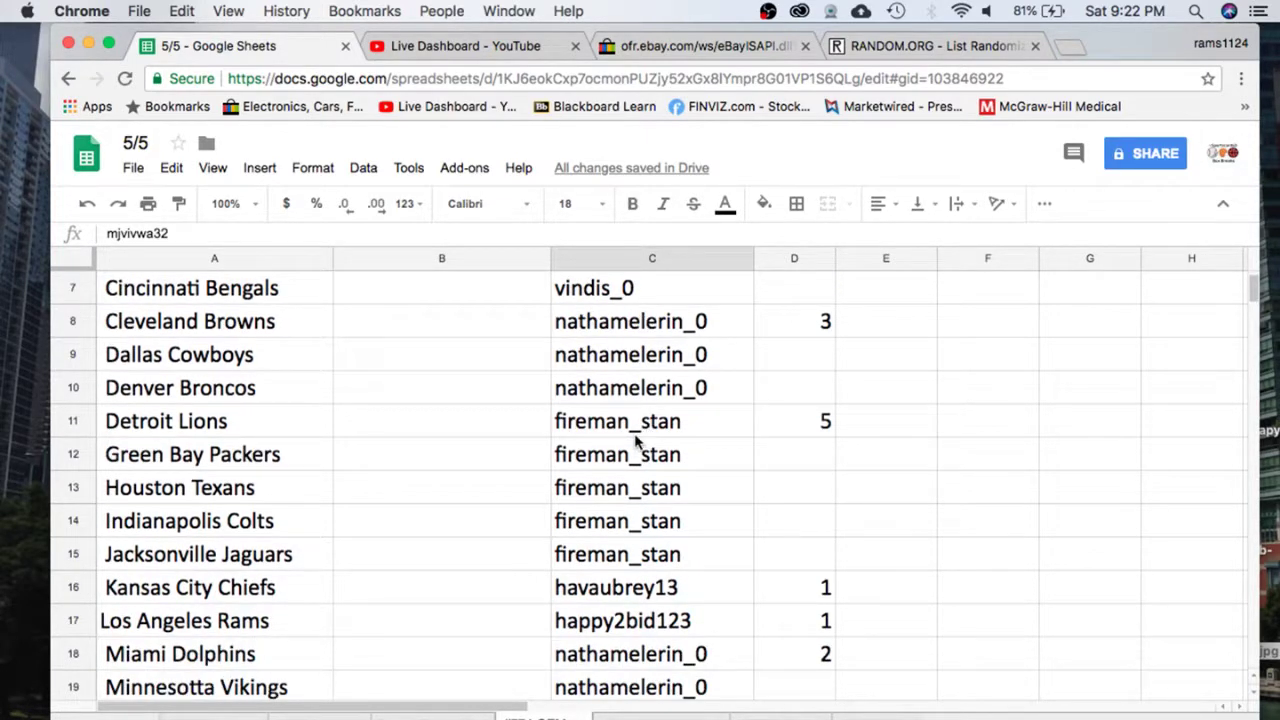
scroll(635, 441, down, 2)
scroll(590, 390, up, 8)
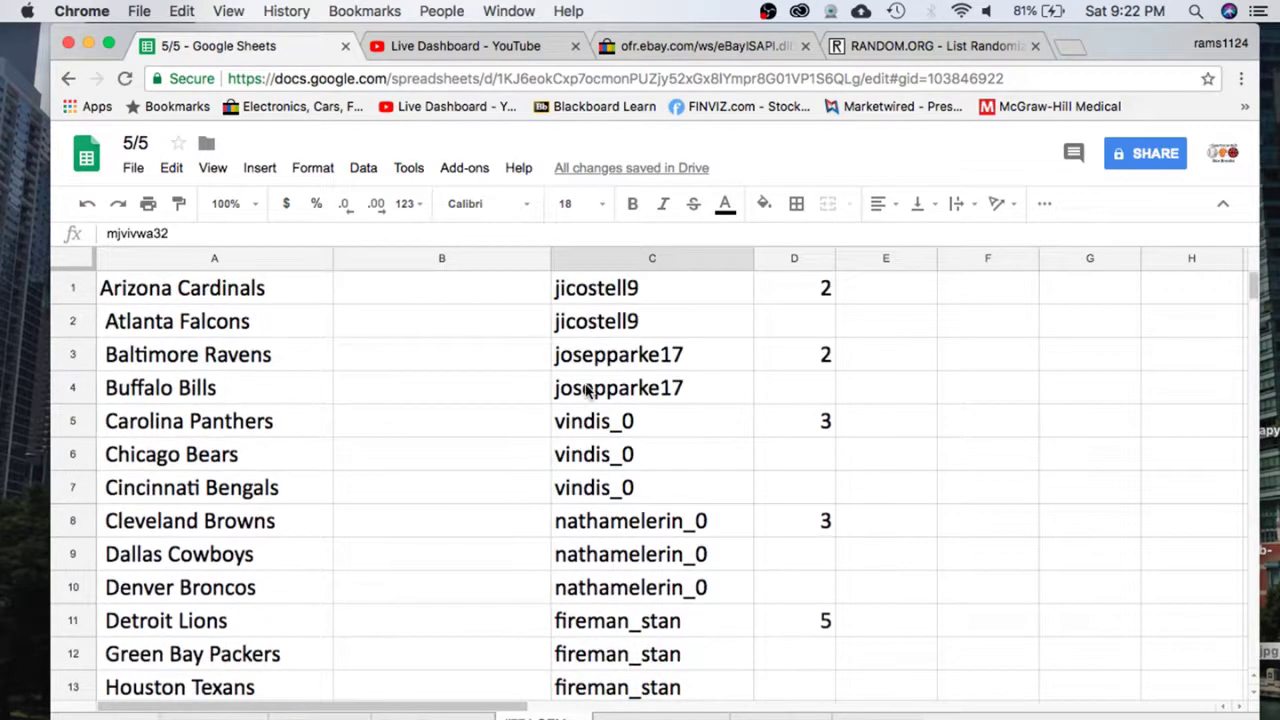
scroll(590, 390, down, 9)
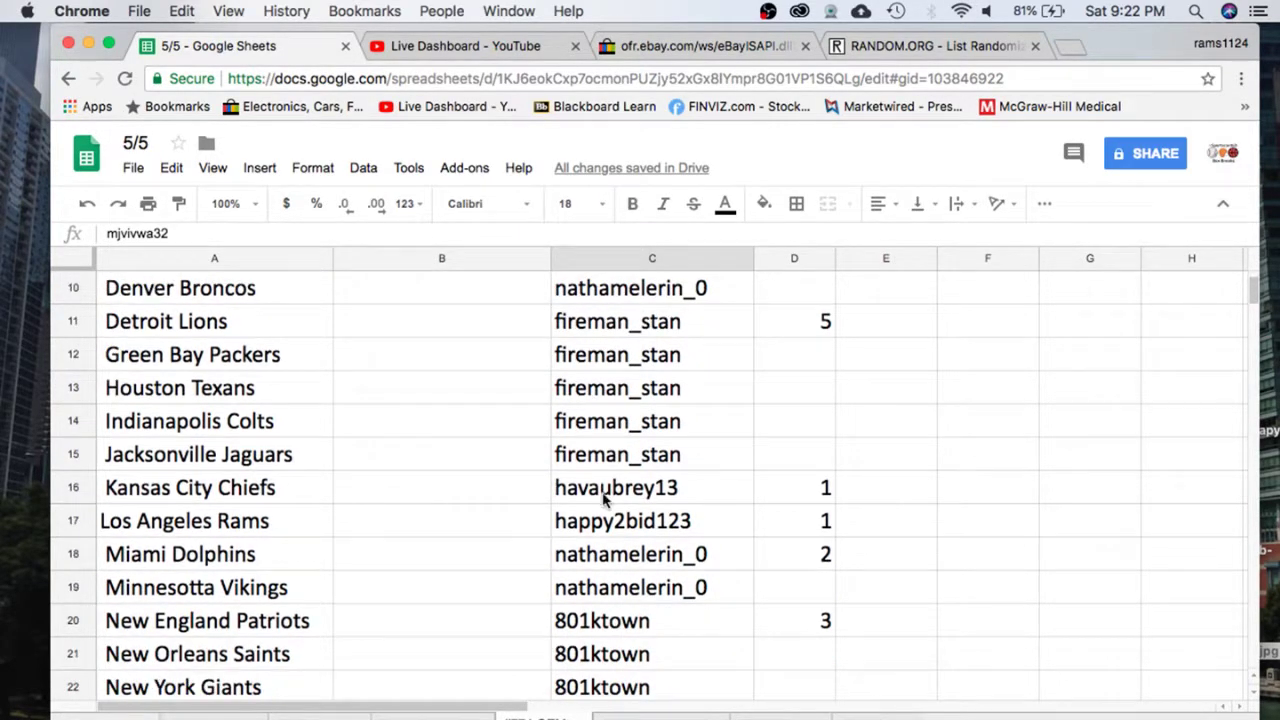
scroll(688, 455, down, 3)
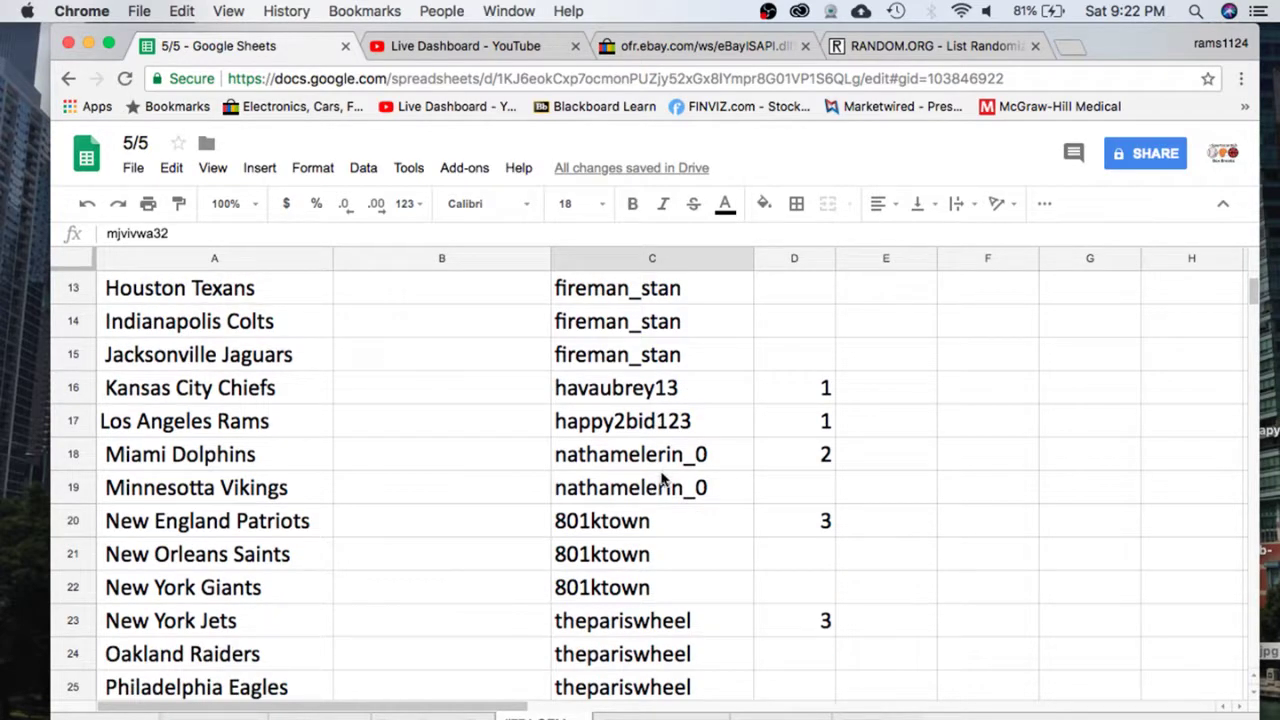
scroll(662, 485, down, 1)
scroll(635, 424, down, 4)
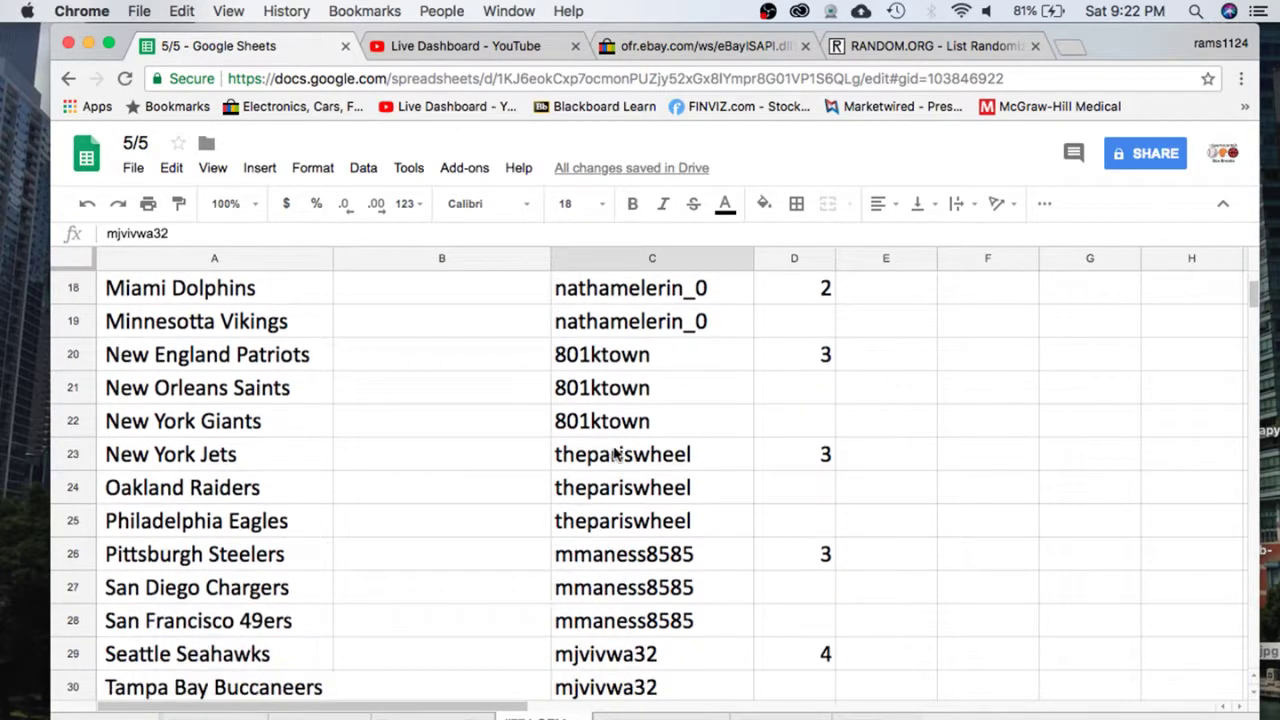
scroll(666, 484, down, 5)
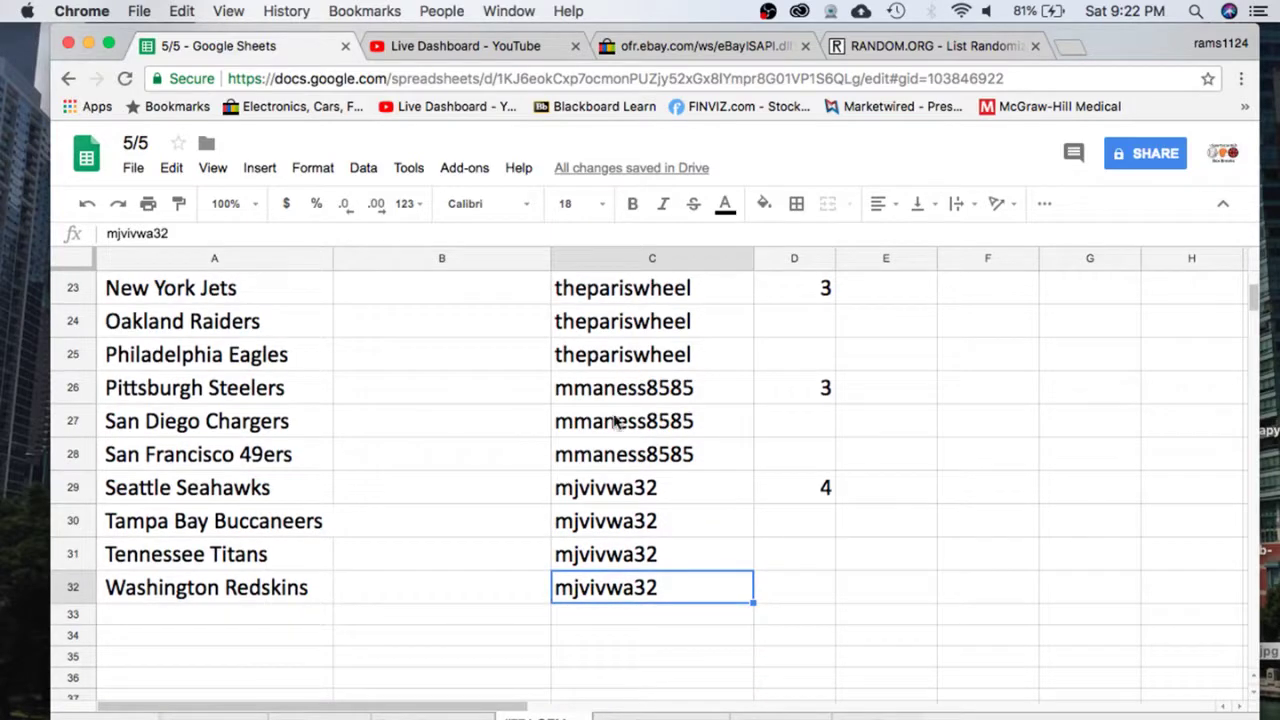
Copy all participant usernames from column C into the list items of the RANDOM.ORG List Randomizer.
click(622, 259)
key(ctrl+c)
scroll(622, 325, up, 20)
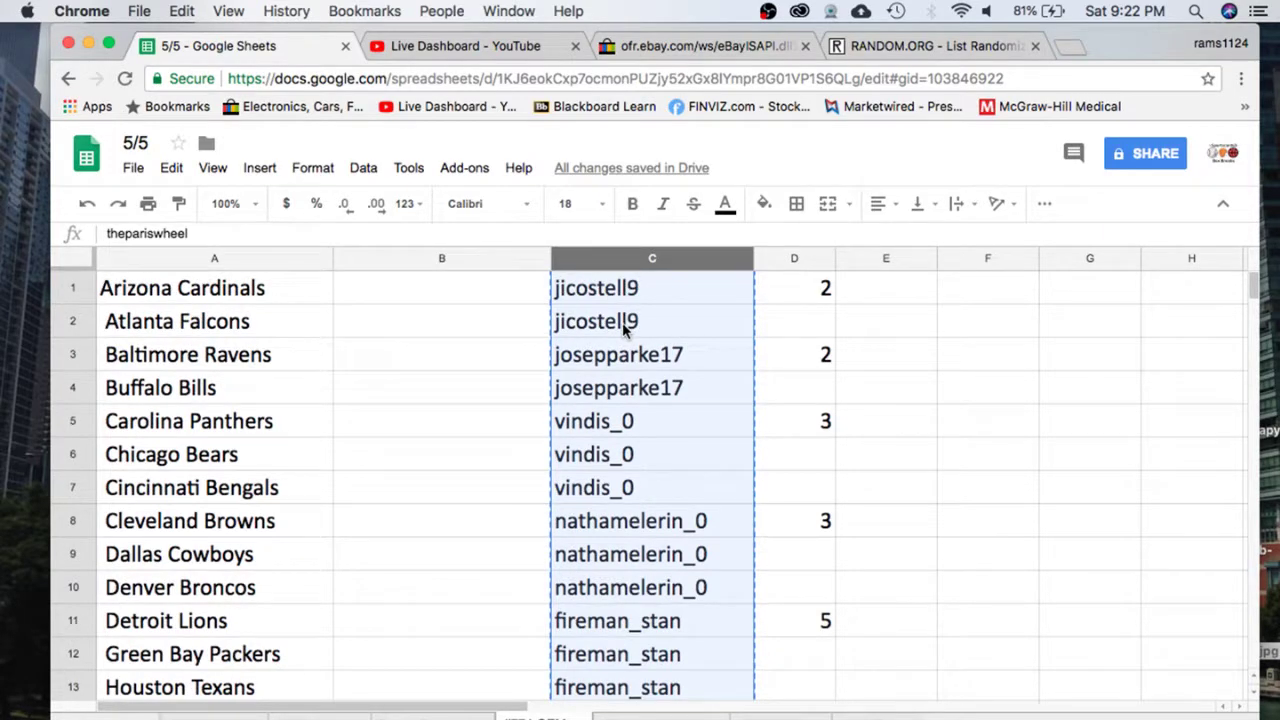
click(881, 51)
click(456, 526)
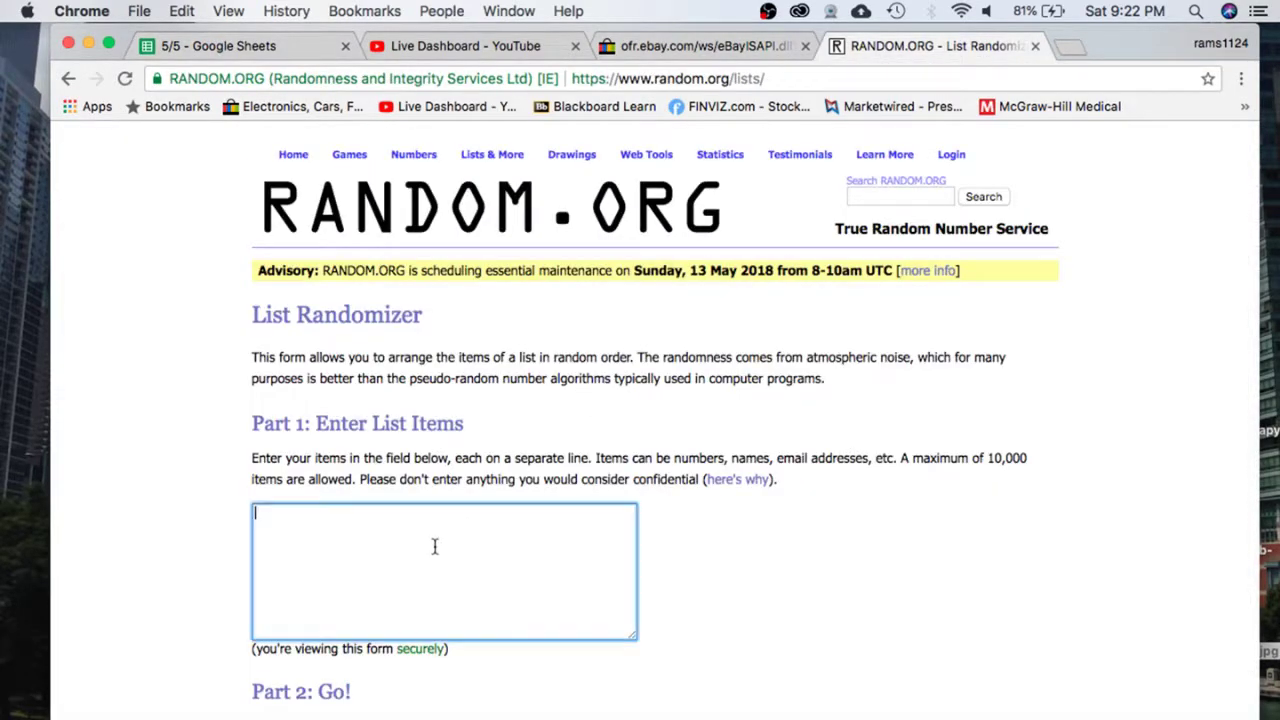
key(super+v)
Randomize the pasted username list five times.
scroll(260, 580, down, 3)
click(288, 611)
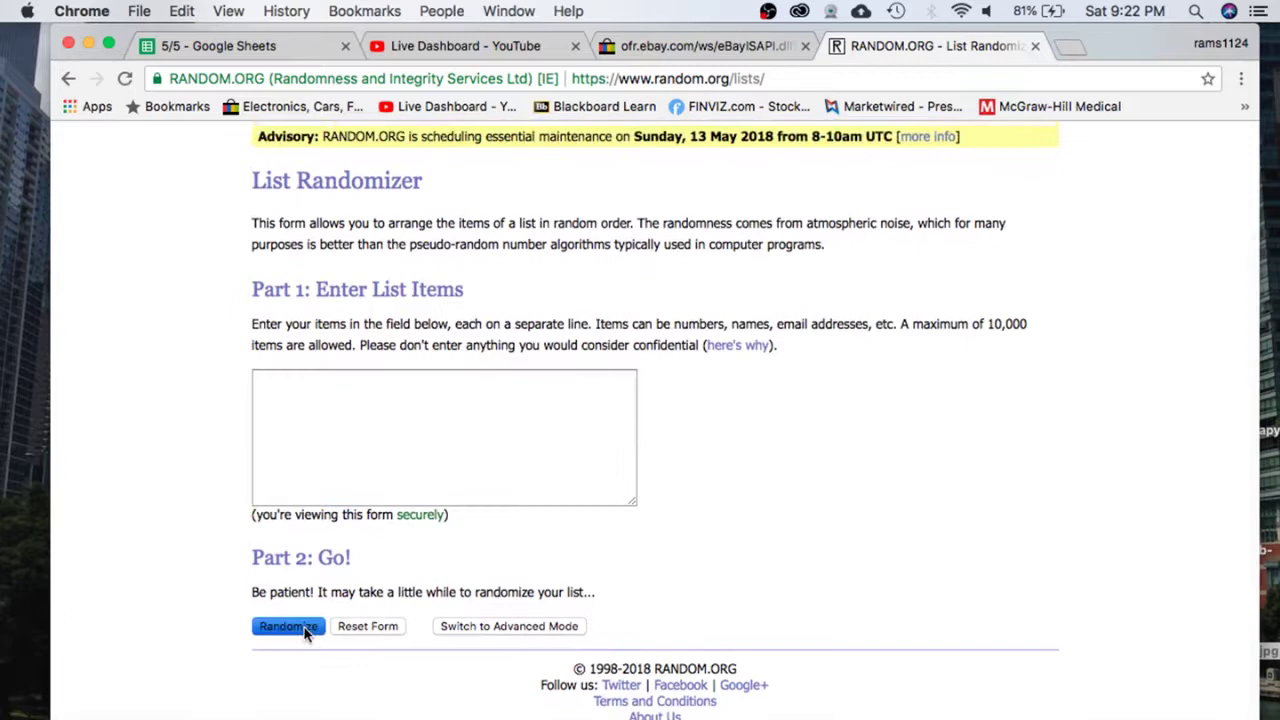
click(272, 630)
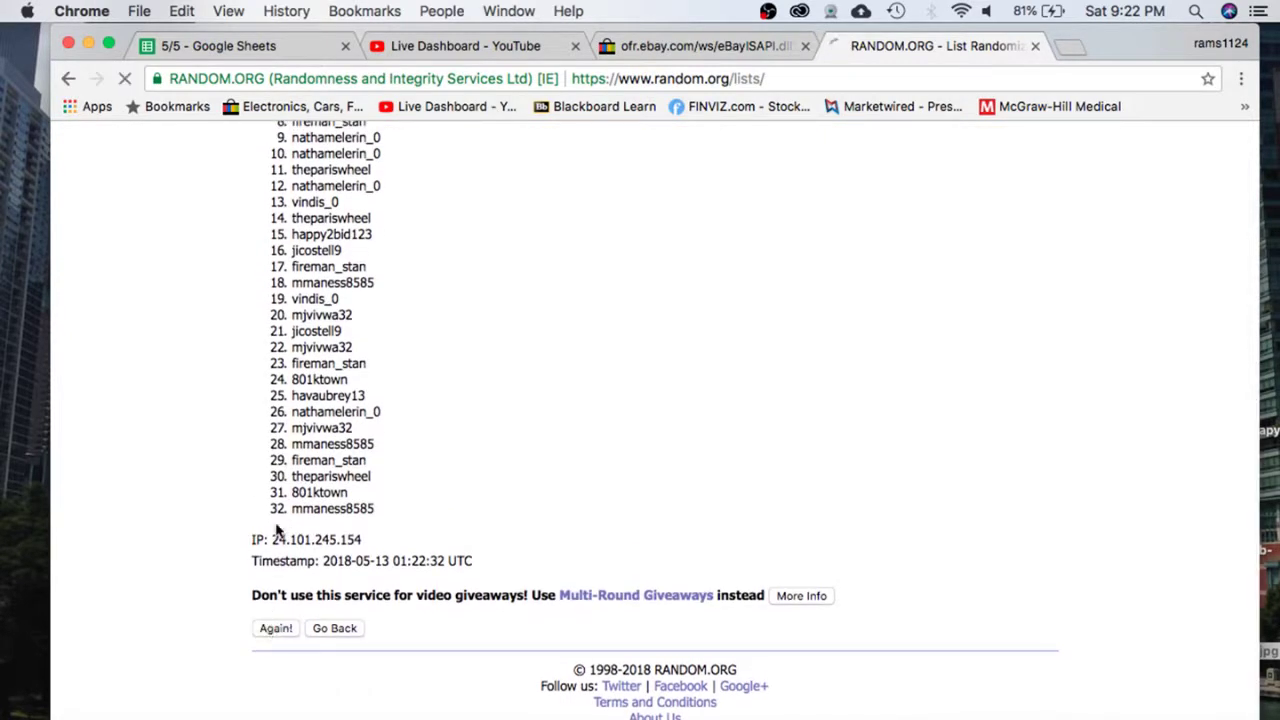
click(268, 626)
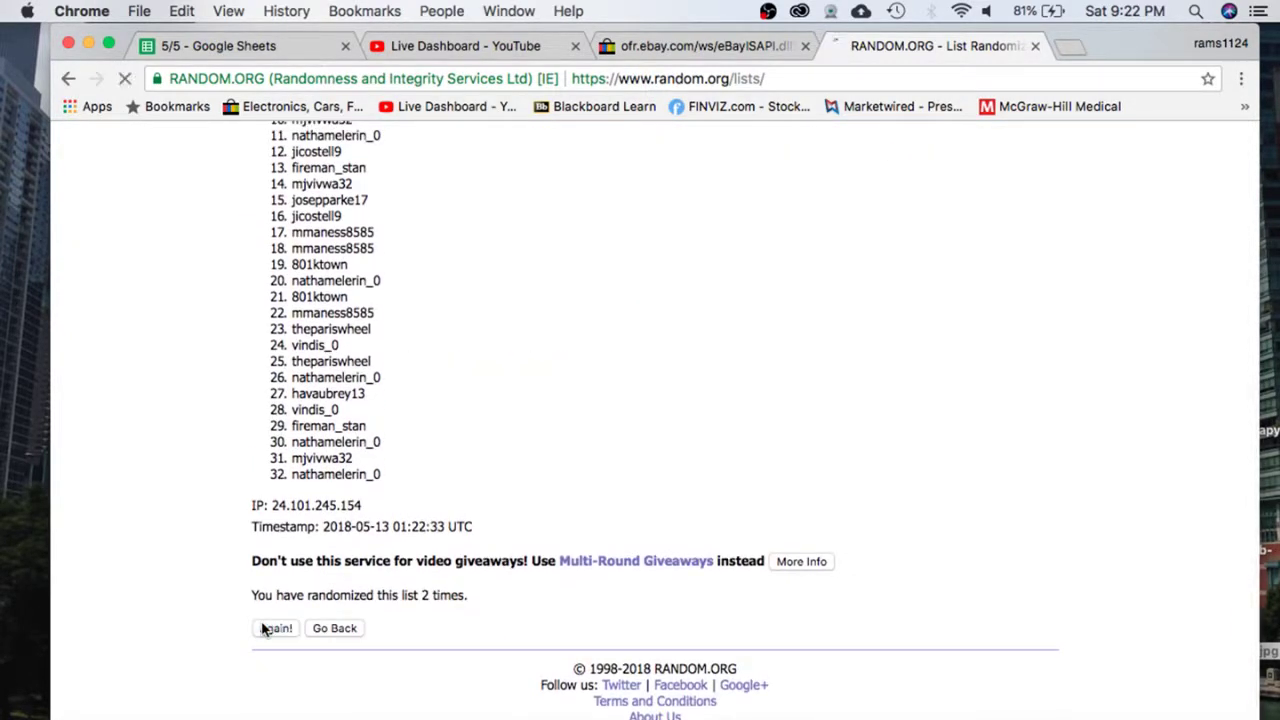
click(274, 630)
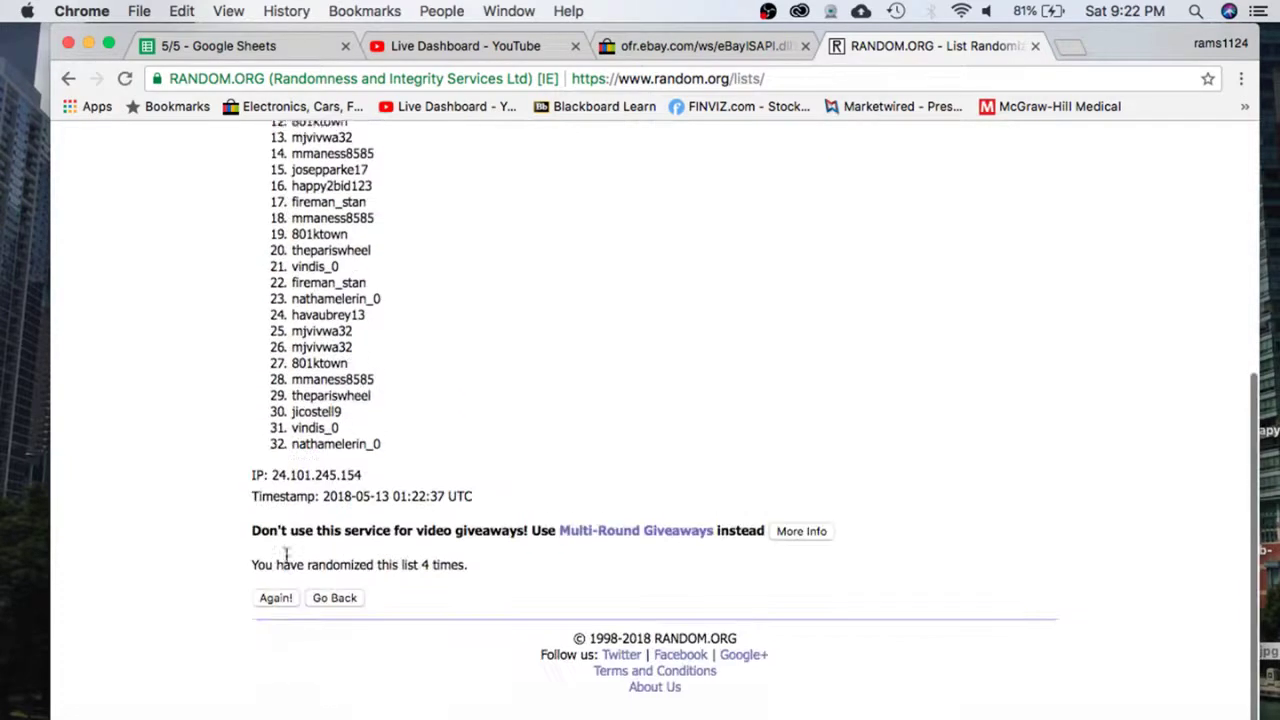
Copy the full randomized username list into column B of the 5/5 spreadsheet and set its font size to 18.
scroll(333, 377, up, 8)
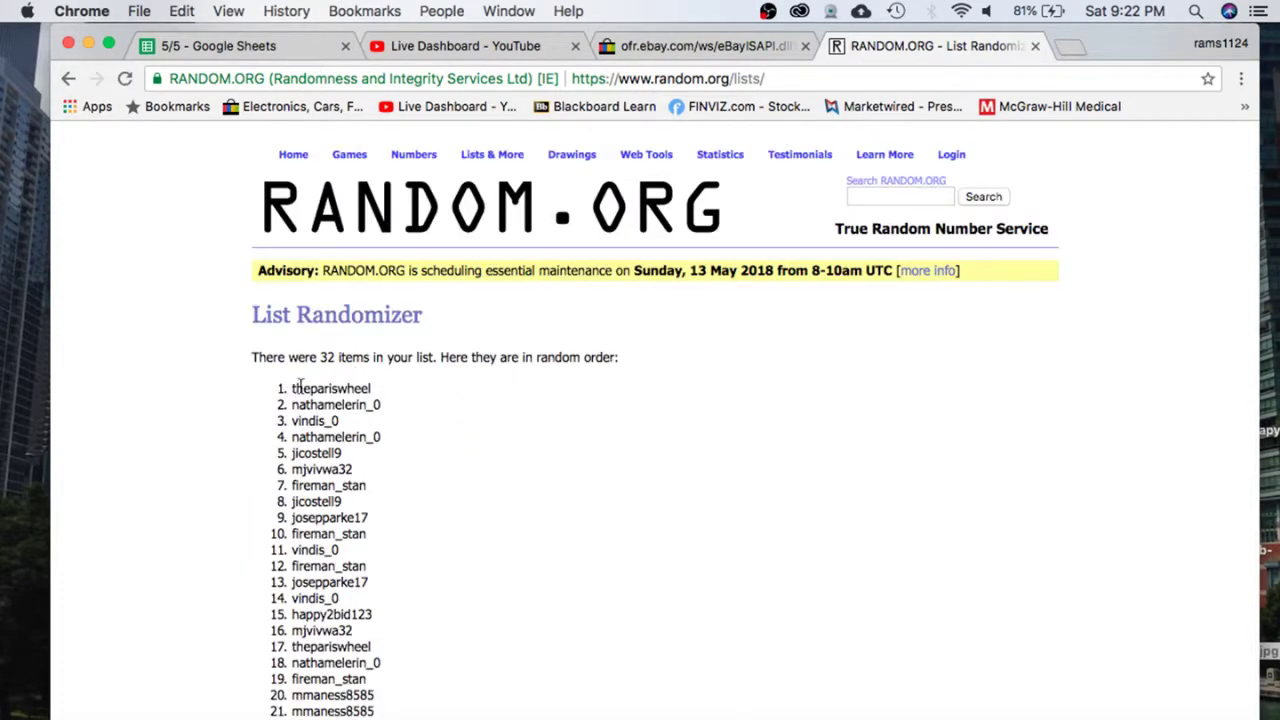
drag(299, 388, 366, 483)
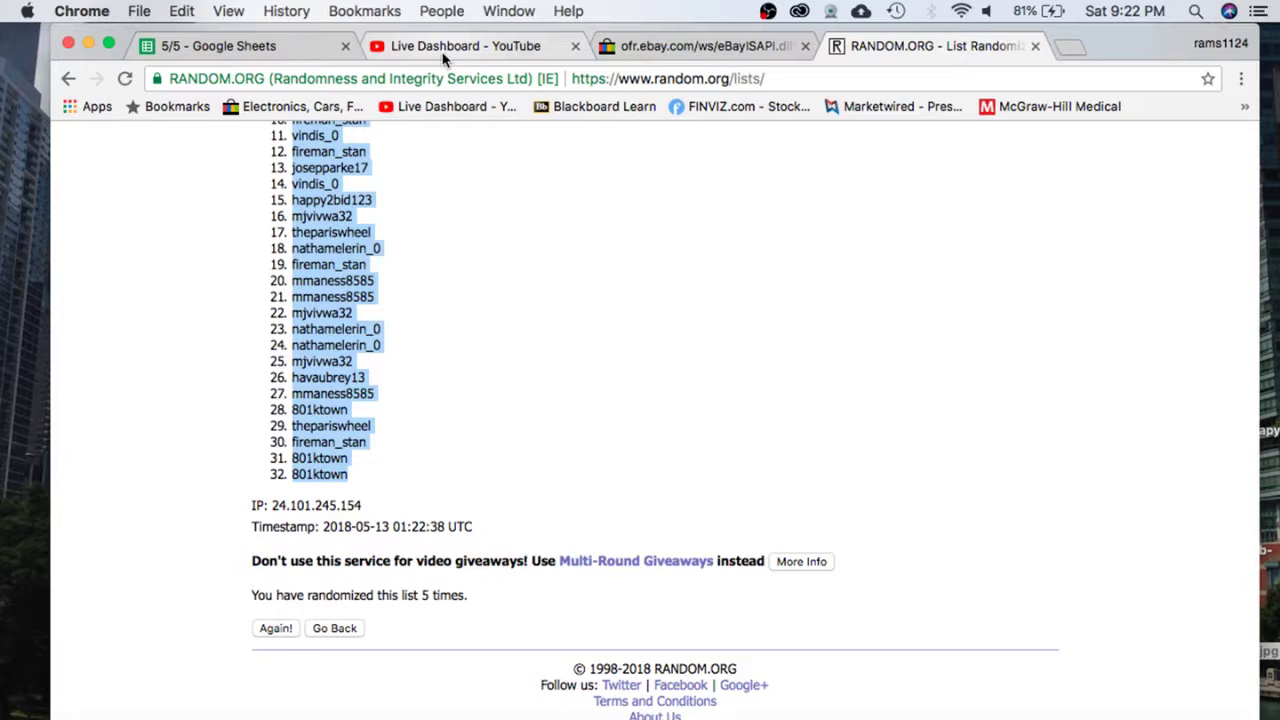
click(300, 46)
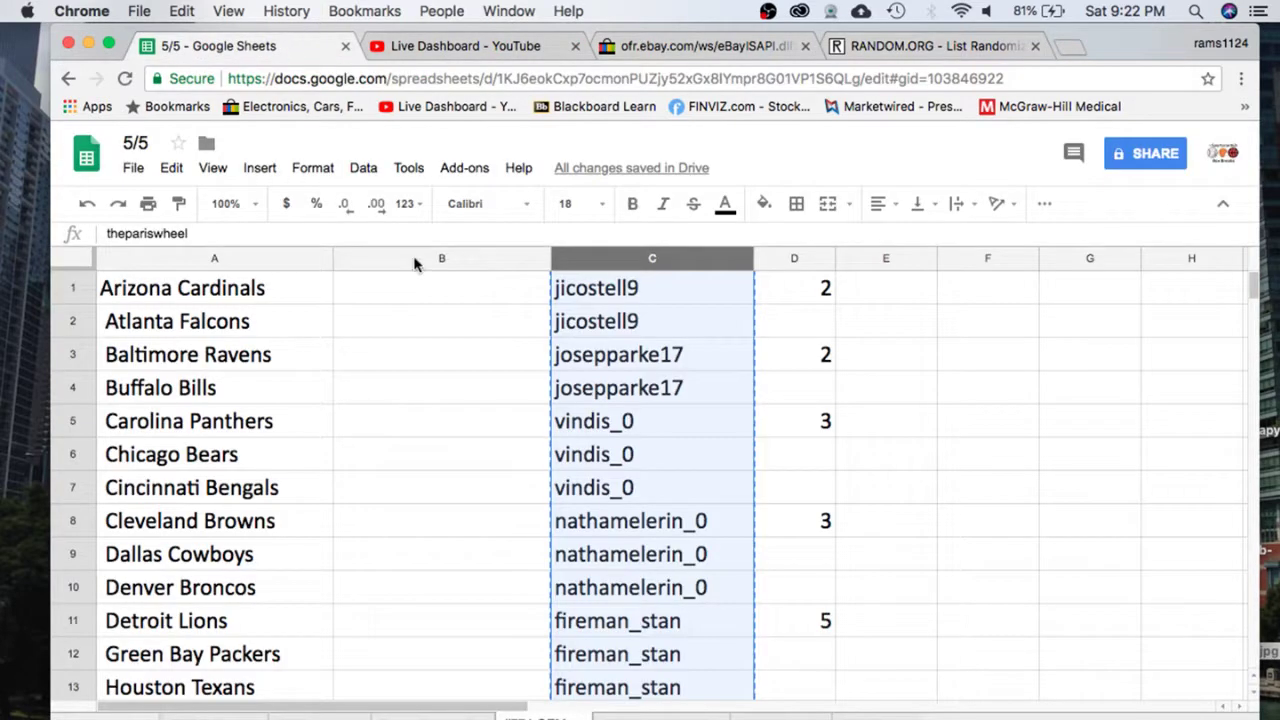
click(417, 260)
key(super+v)
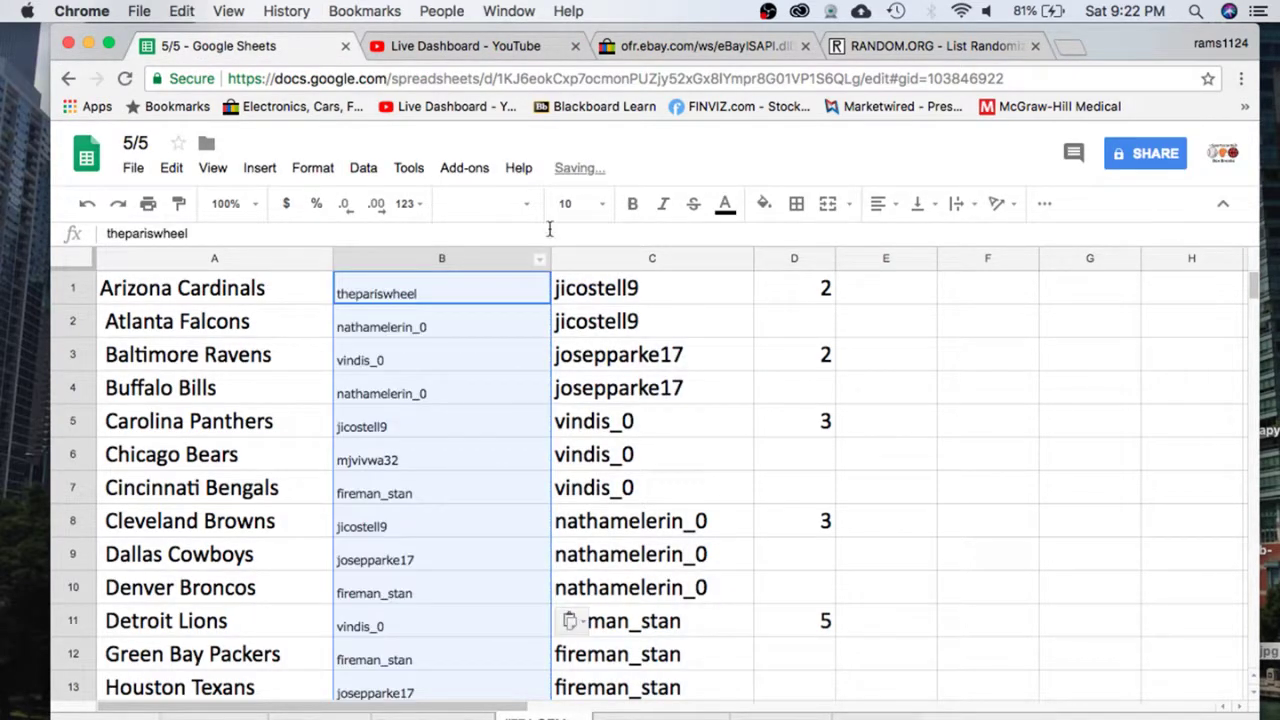
click(575, 203)
click(574, 452)
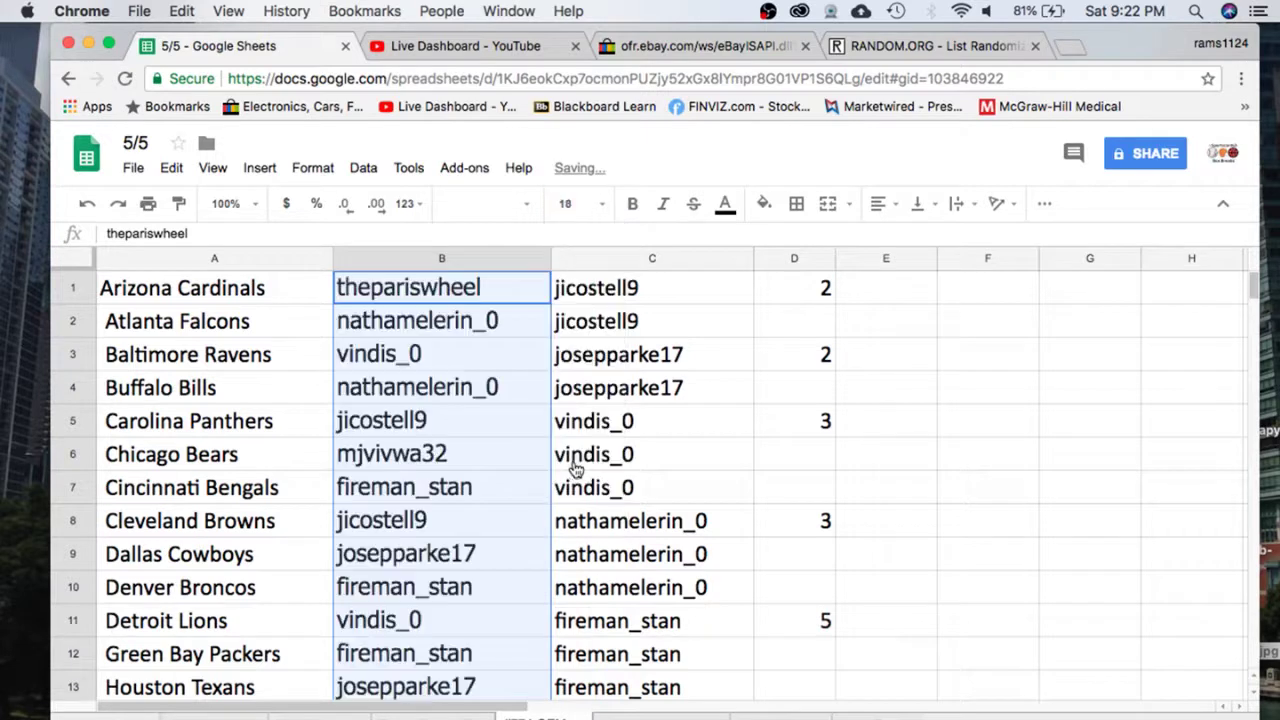
Review the randomized username assigned to each team in column B, row by row from Arizona Cardinals to Washington Redskins.
click(475, 289)
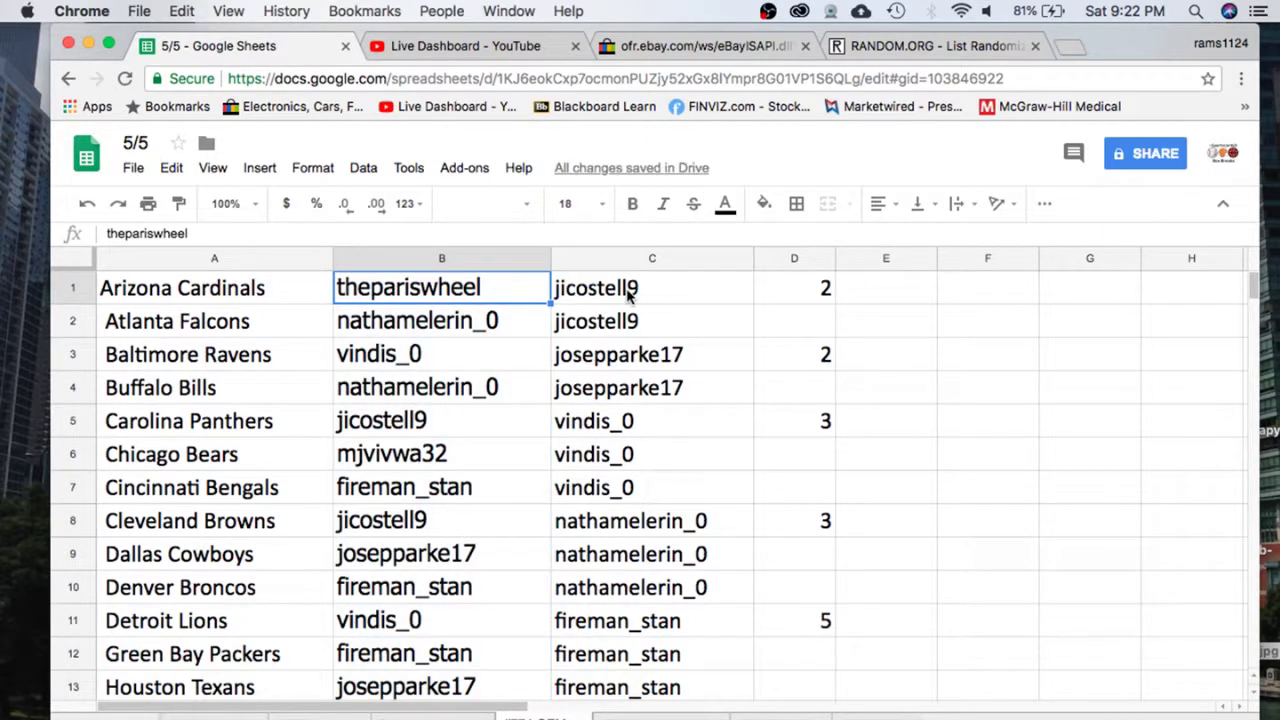
key(Down)
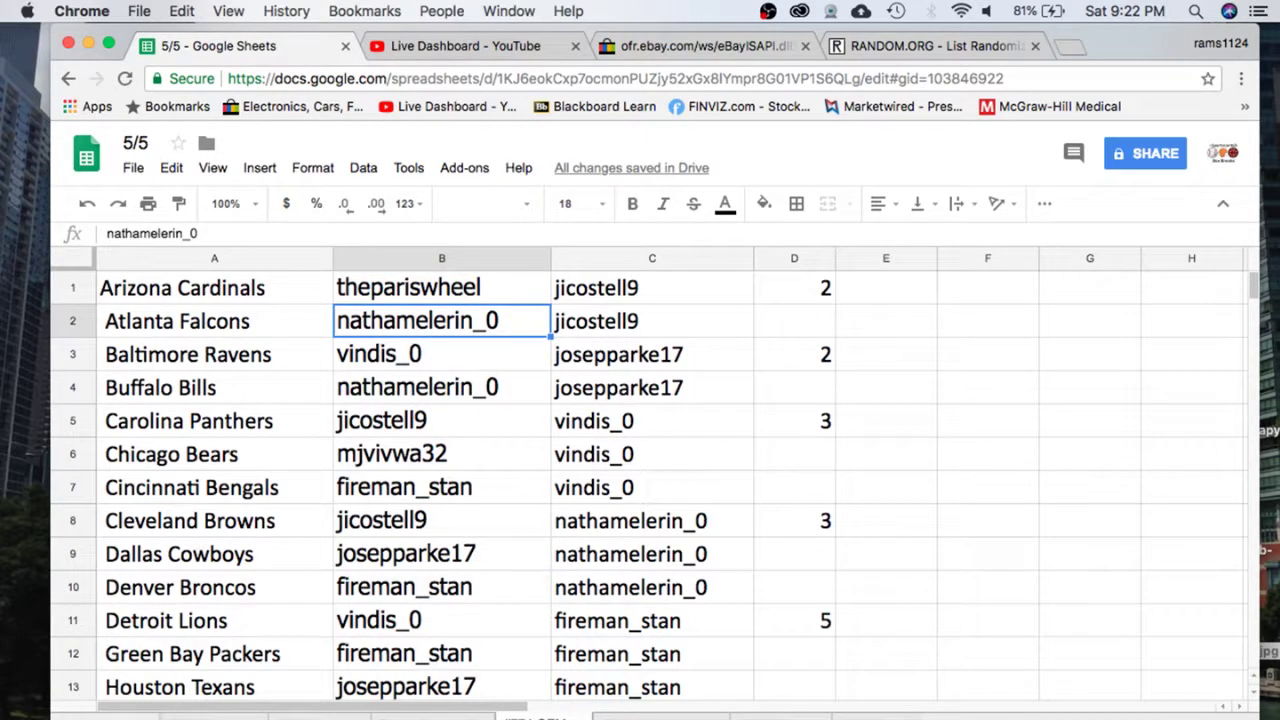
key(Down)
key(Down)
key(Down)
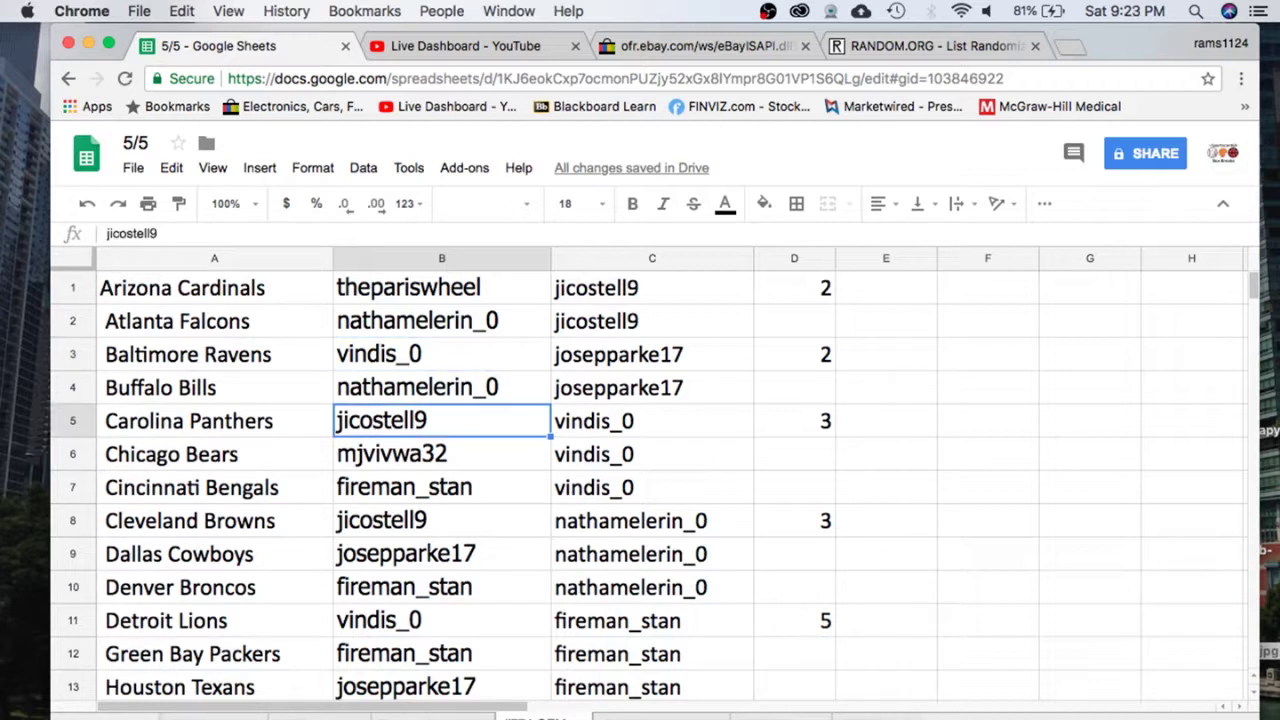
key(Down)
scroll(640, 490, down, 4)
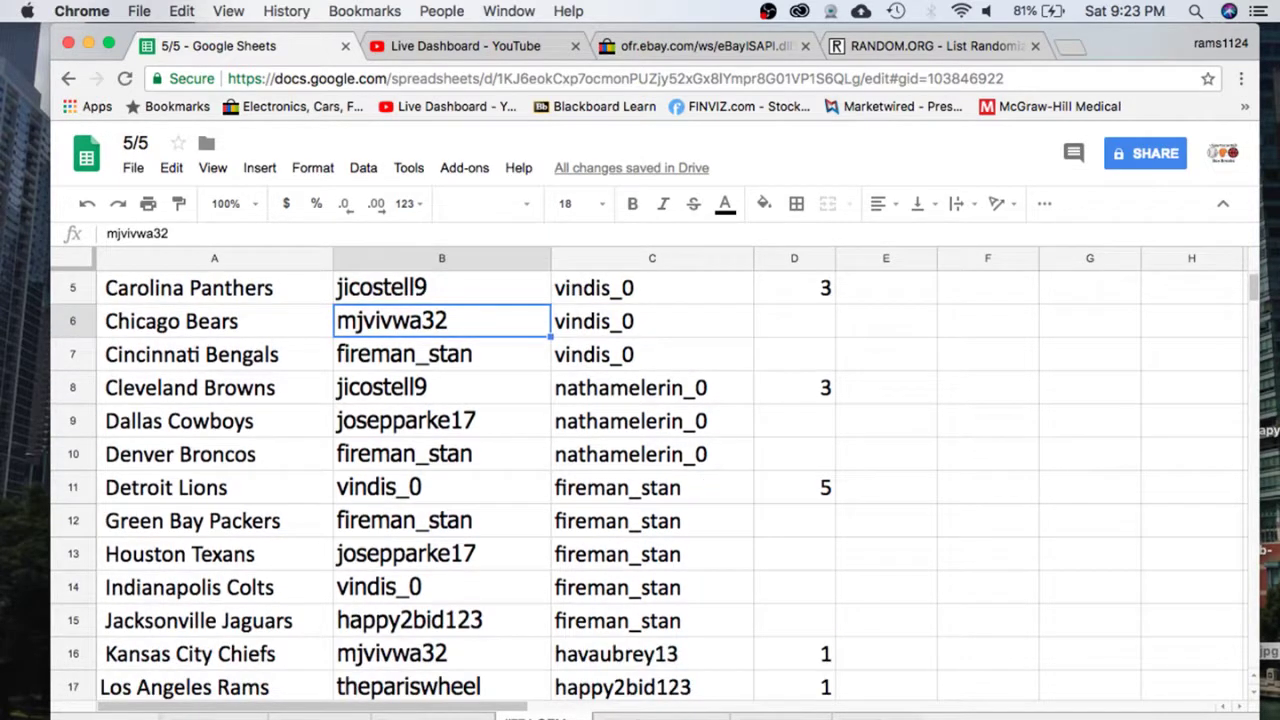
key(Down)
key(Down)
key(Down)
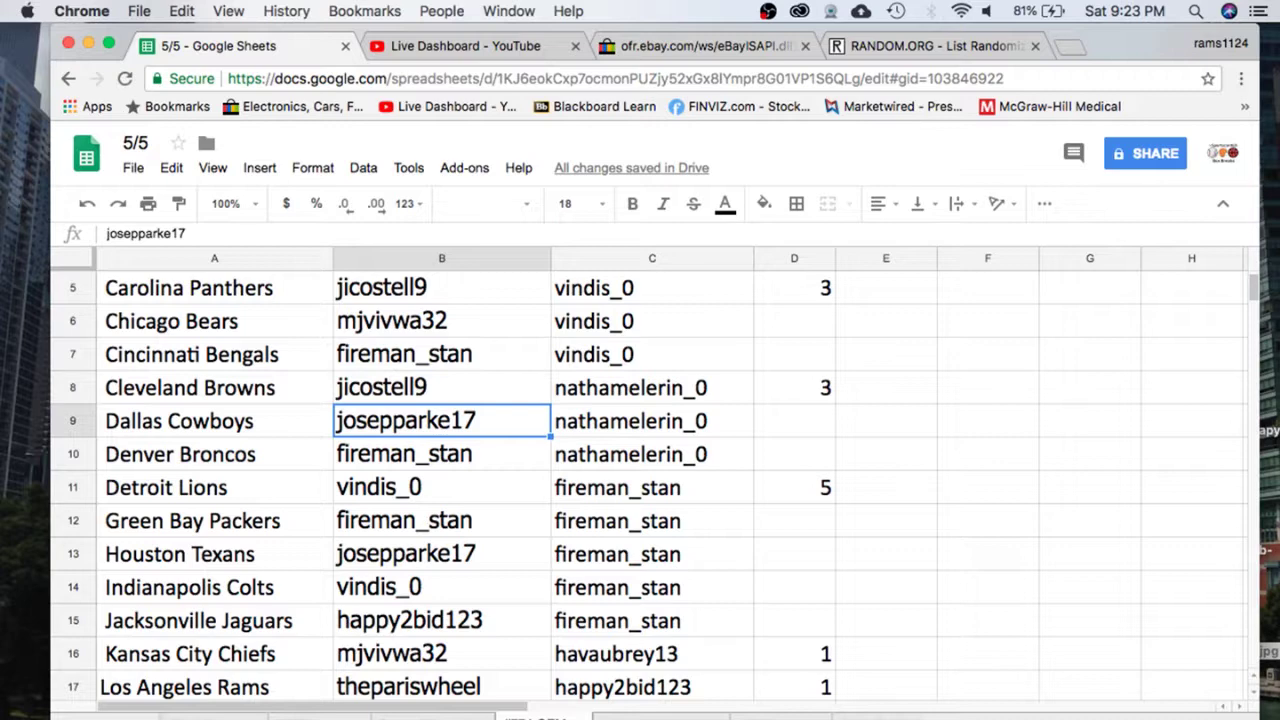
key(Down)
key(Down)
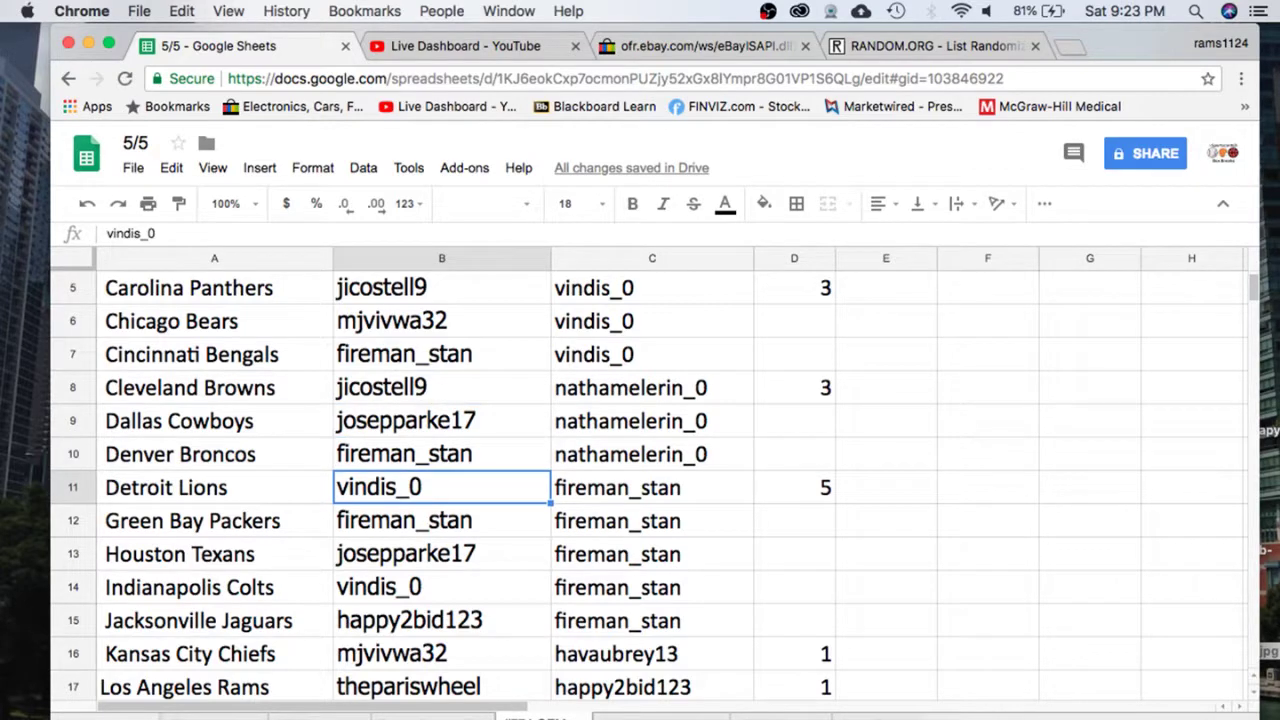
scroll(440, 488, down, 3)
key(Down)
key(Down)
key(Down)
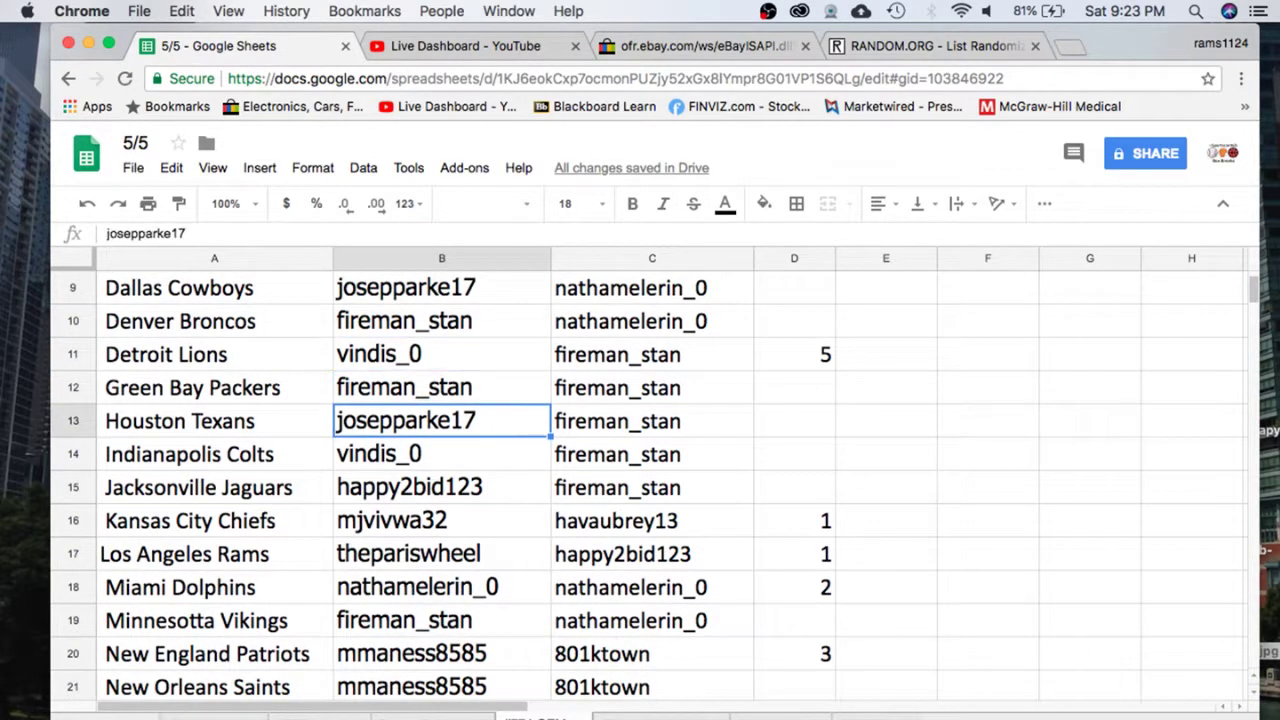
scroll(440, 488, down, 3)
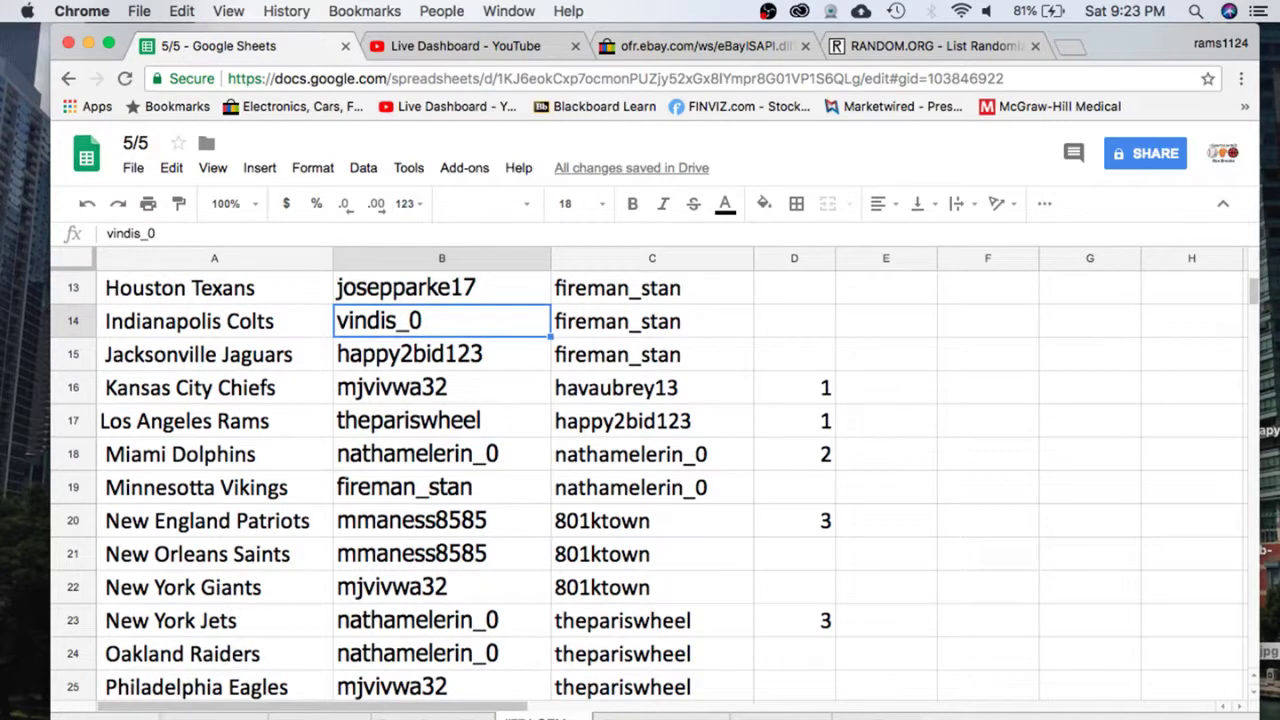
key(Down)
key(Down)
key(Down)
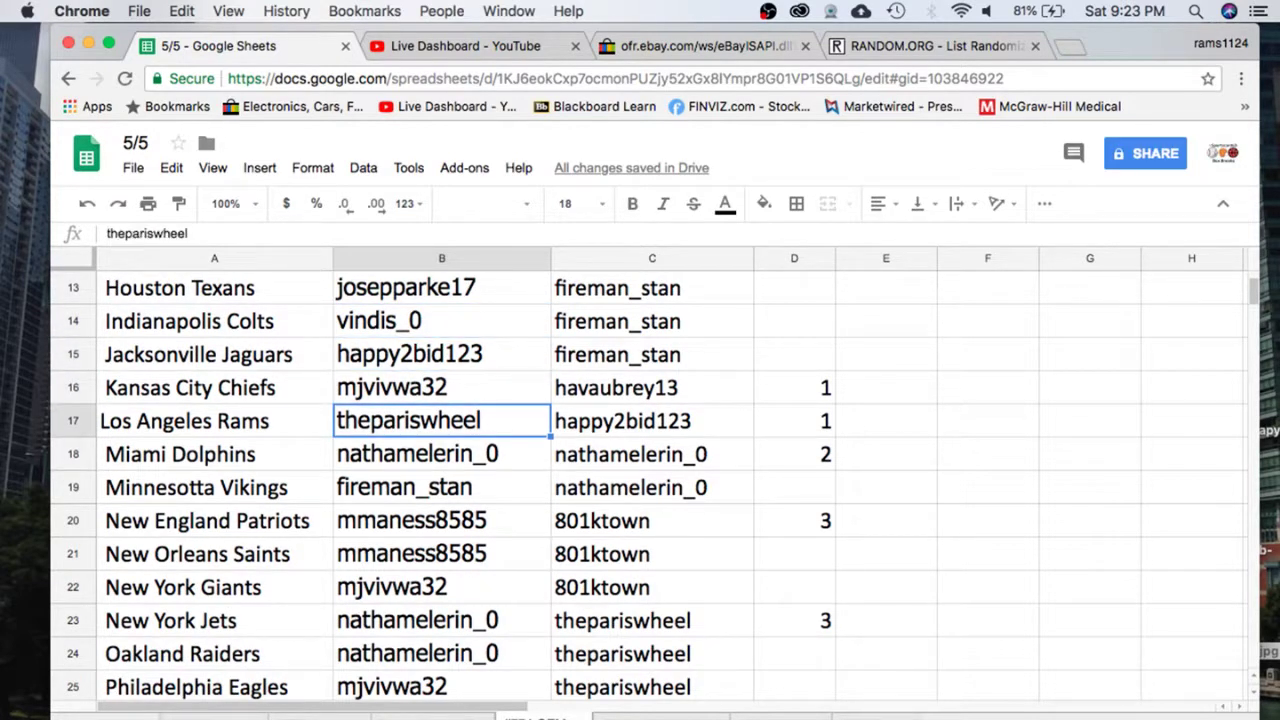
key(Down)
key(Down)
key(Down)
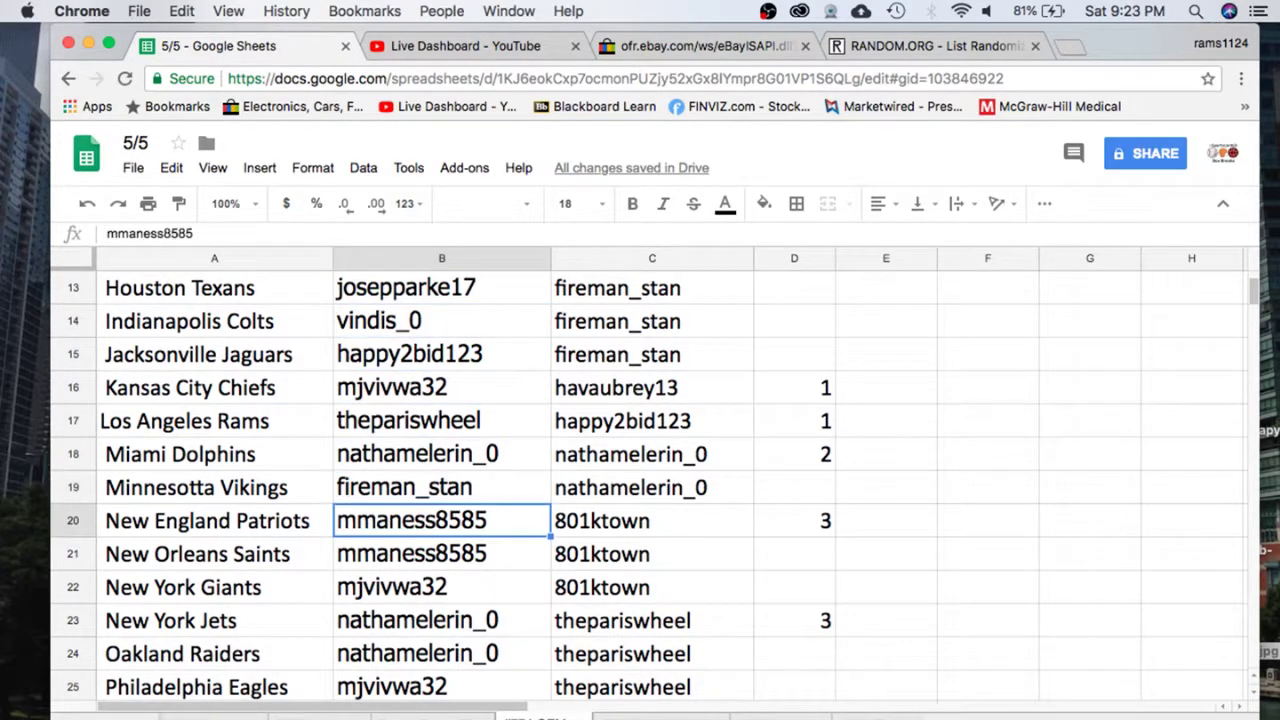
key(Down)
key(Down)
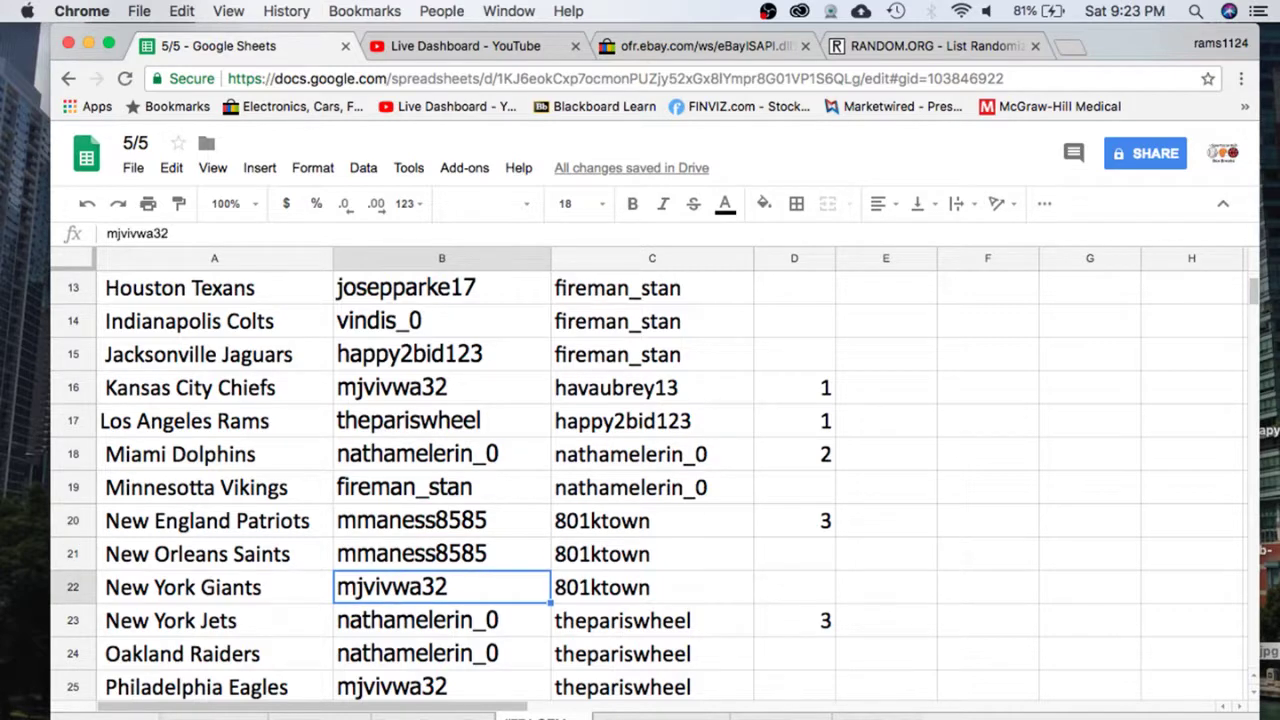
scroll(640, 480, down, 3)
key(Down)
key(Down)
key(Down)
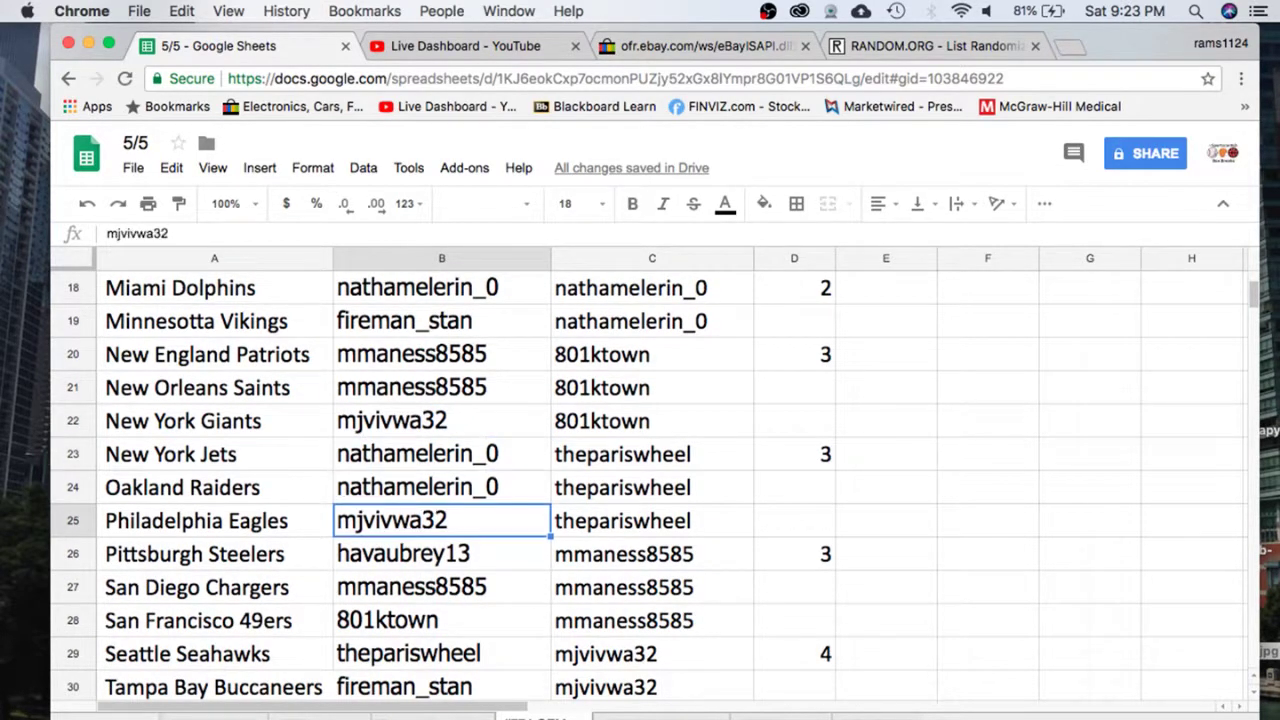
key(Down)
key(Down)
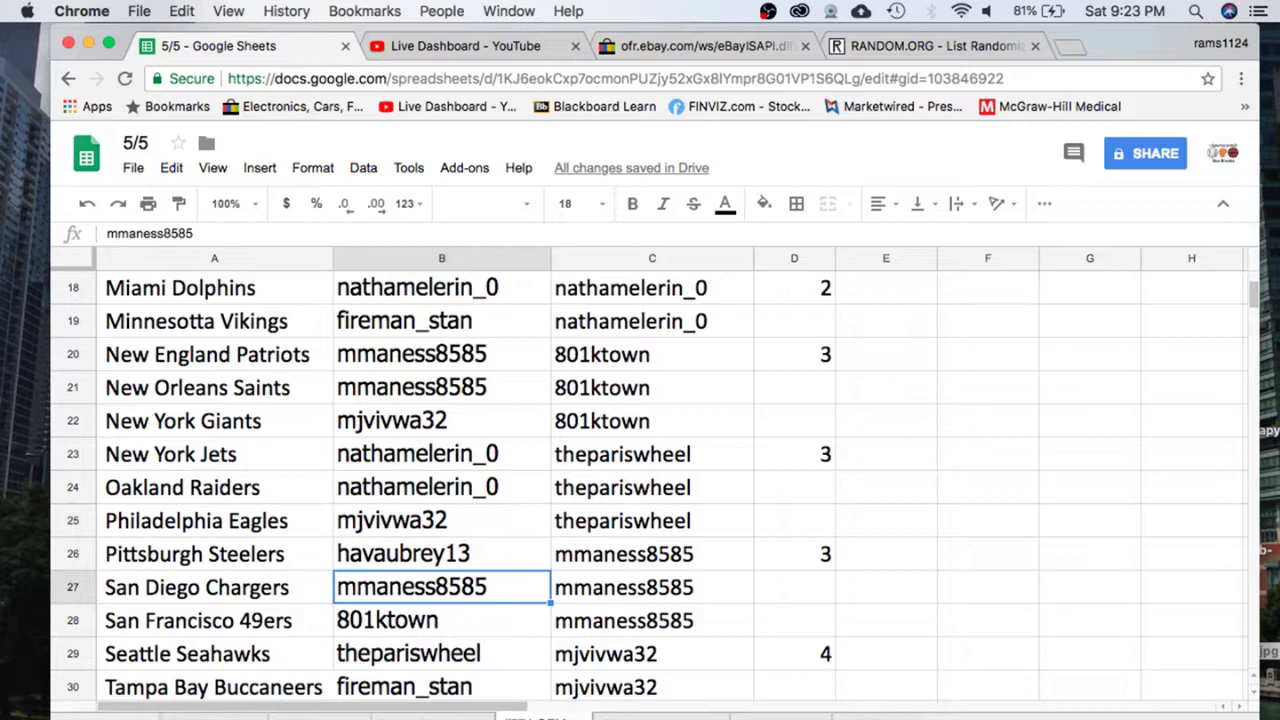
key(Down)
scroll(650, 480, down, 3)
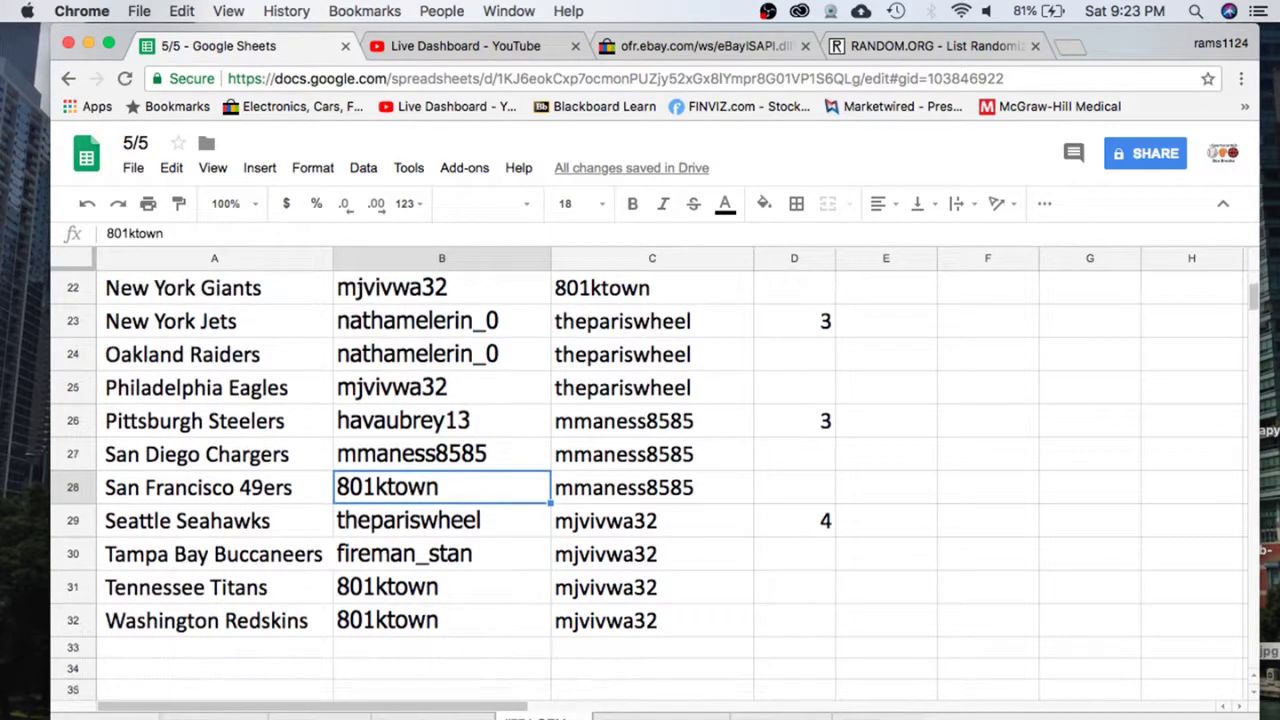
key(Down)
key(Down)
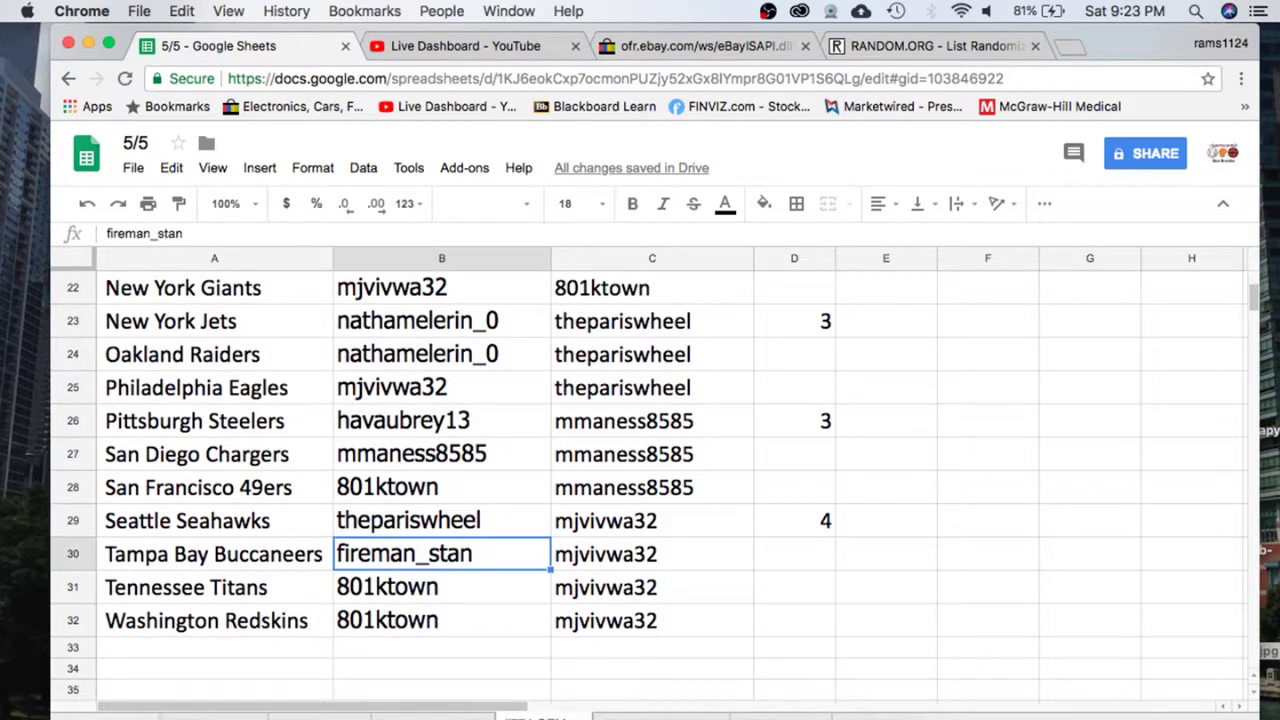
key(Down)
key(Down)
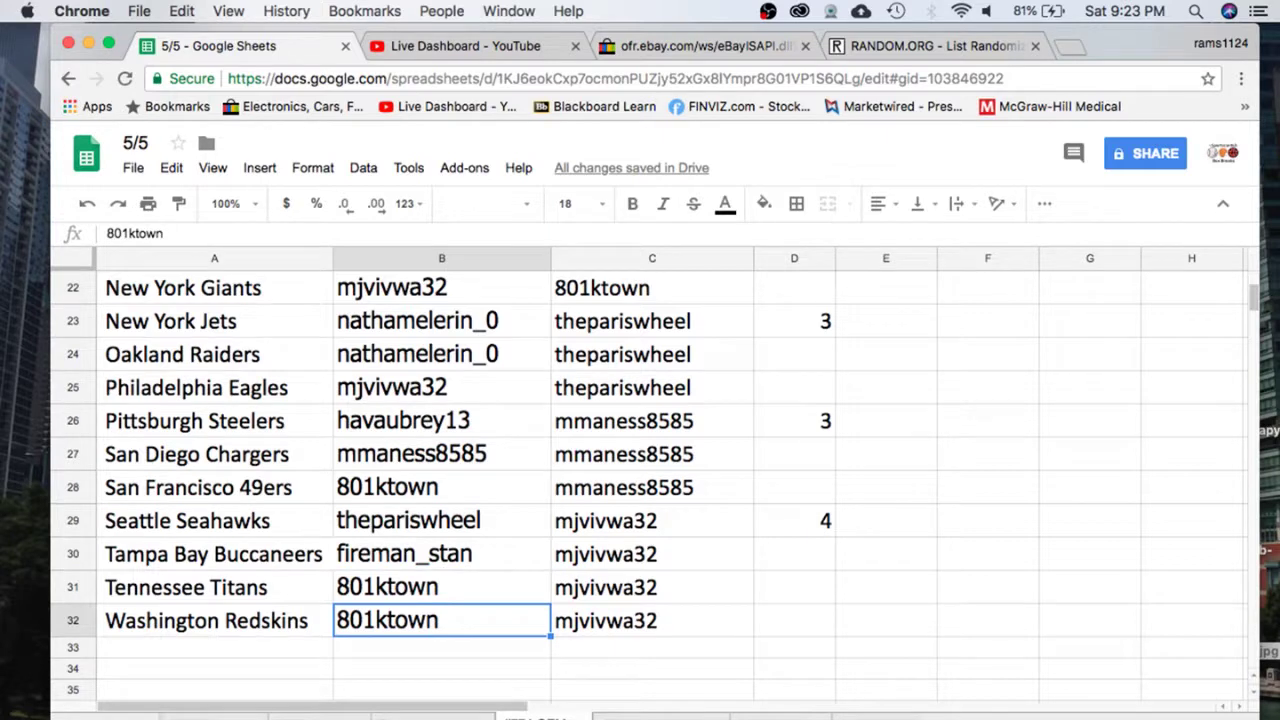
Go back through the column B assignments in reverse order, from Washington Redskins up to Arizona Cardinals.
key(Up)
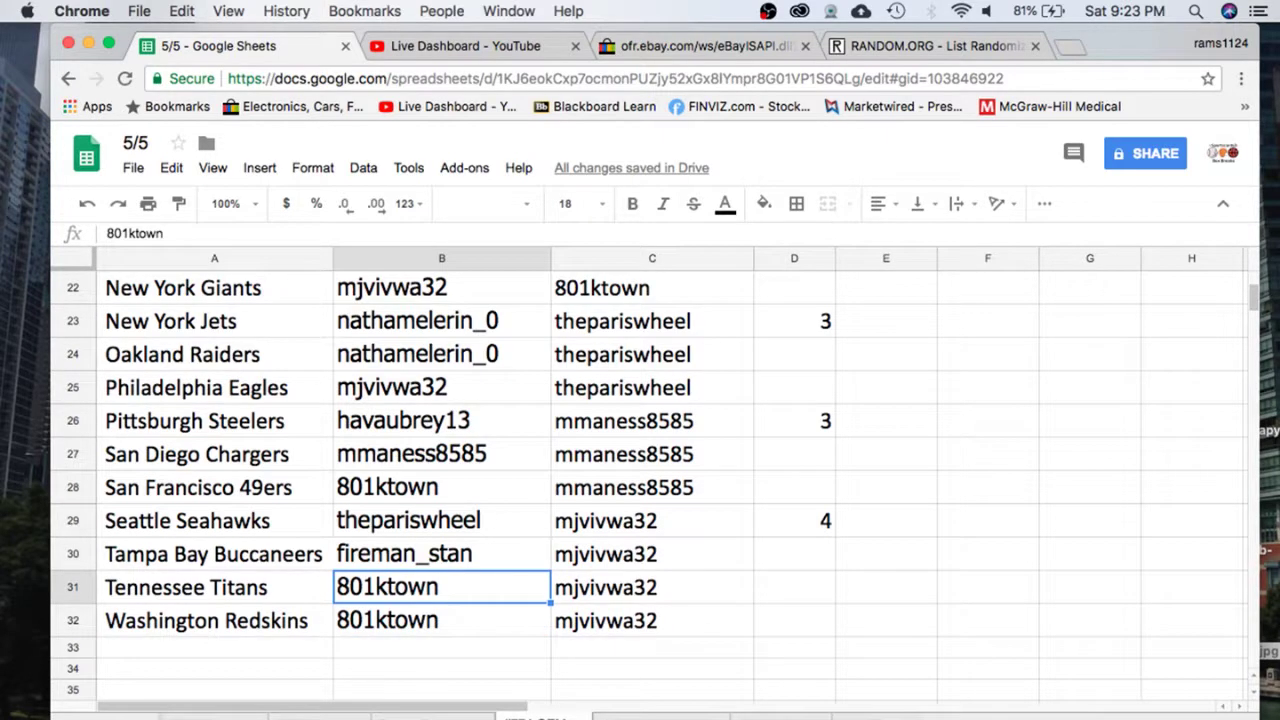
key(Up)
key(Up)
key(Up)
key(Up)
key(Up)
key(Up)
key(Up)
key(Up)
key(Up)
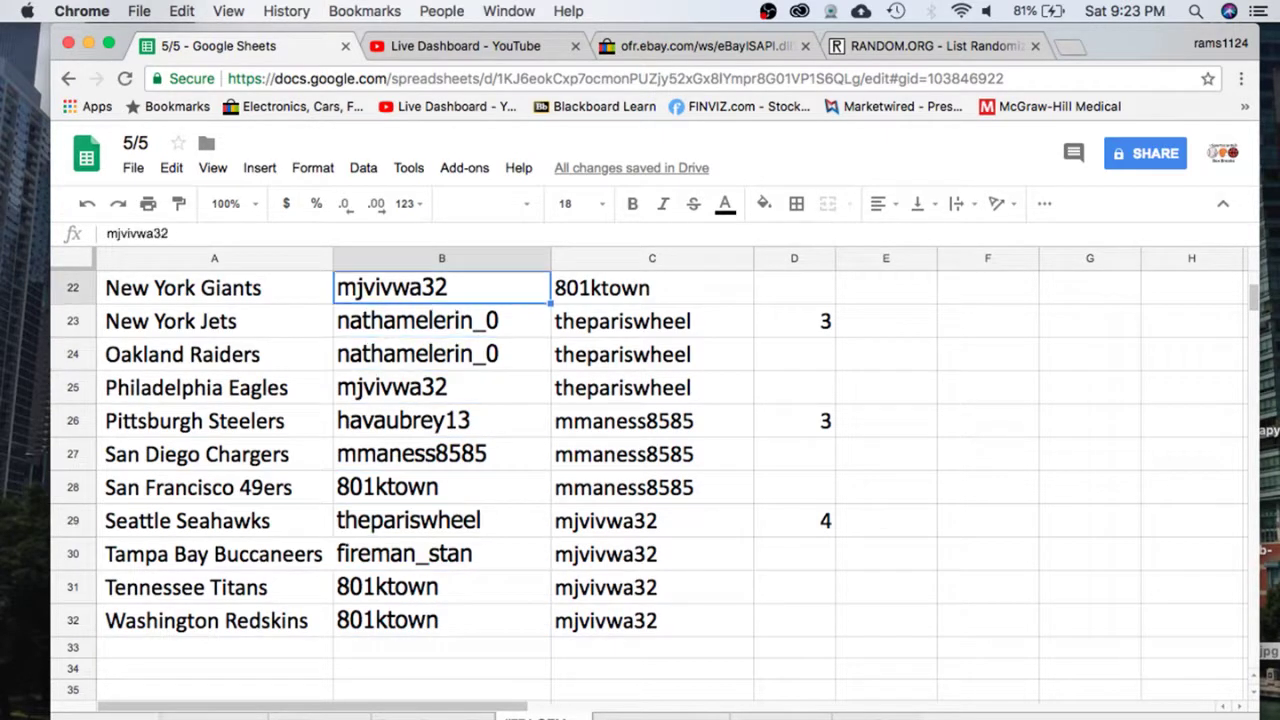
key(Up)
key(Up)
key(Up)
key(Up)
key(Up)
key(Up)
key(Up)
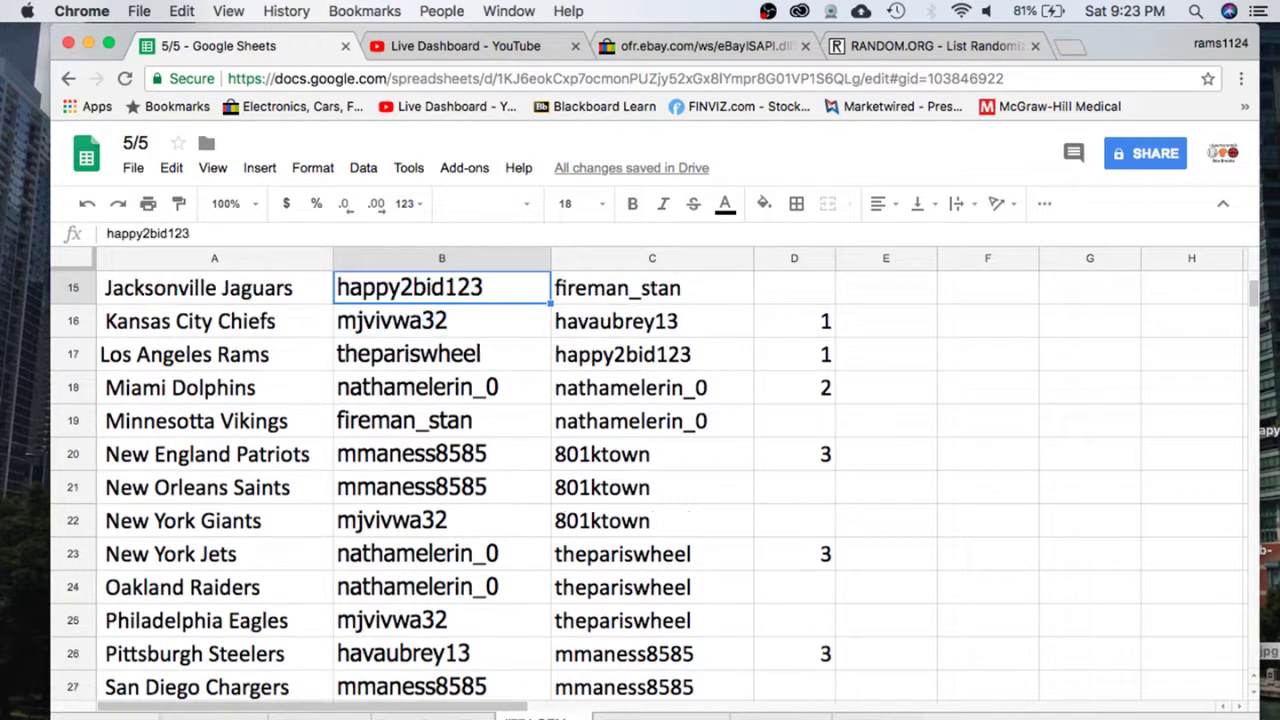
key(Up)
key(Up)
key(Up)
key(Up)
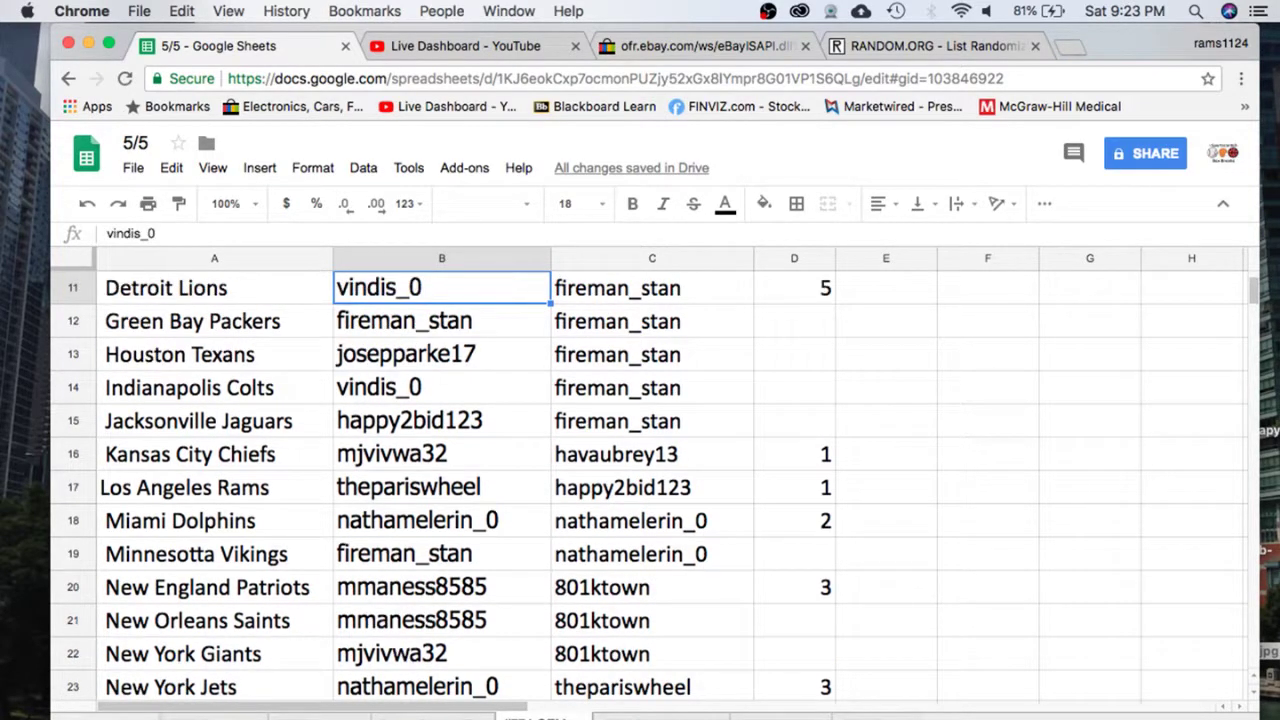
key(Up)
key(Up)
key(Up)
key(Up)
key(Up)
key(Up)
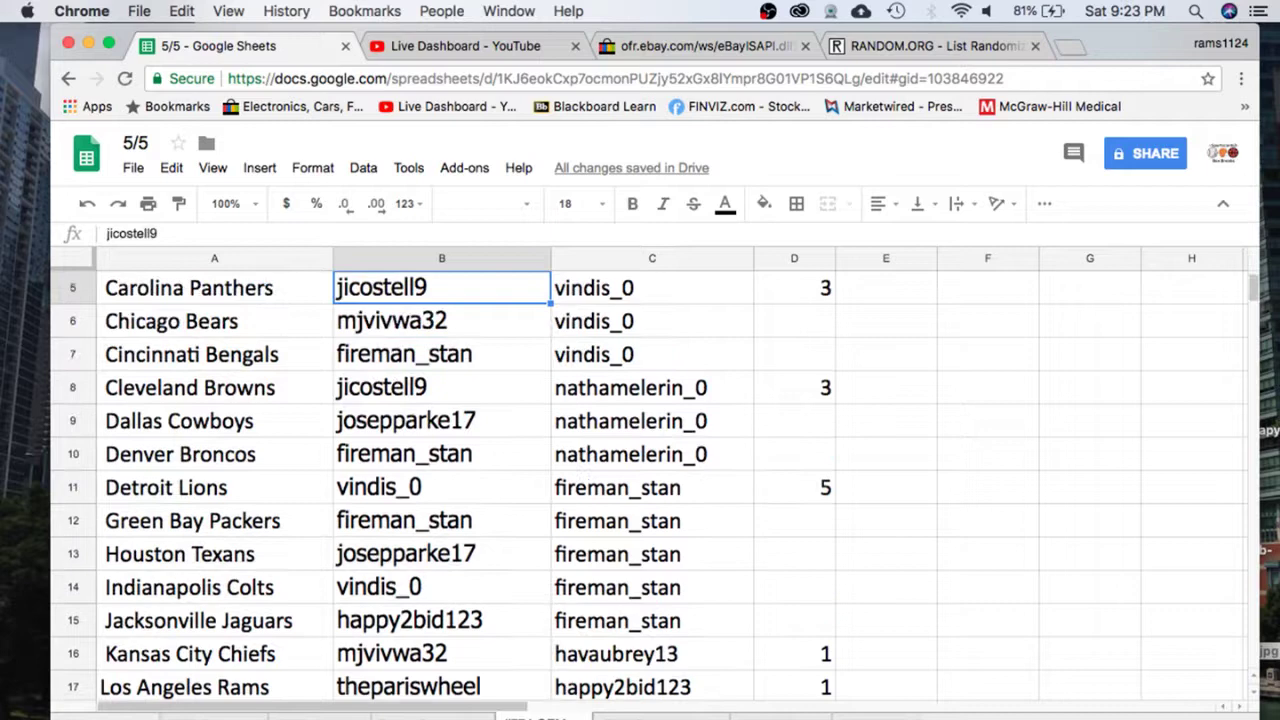
key(Up)
key(Up)
key(Up)
key(Up)
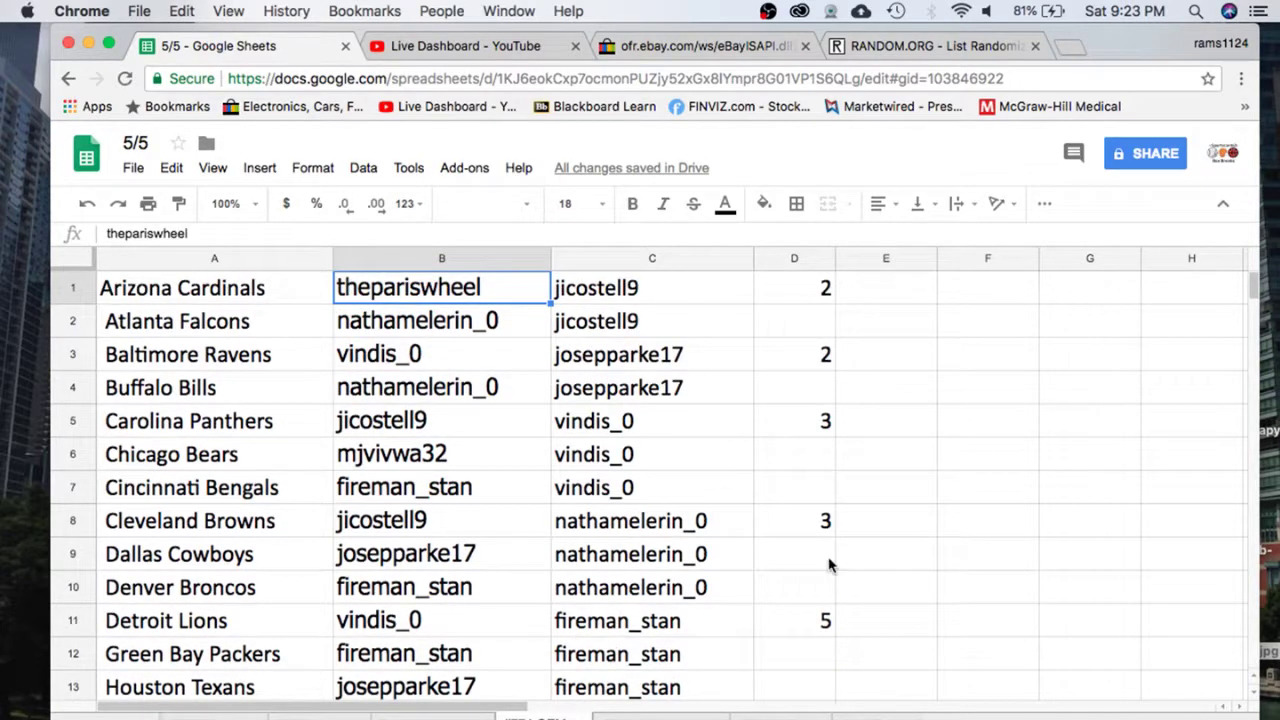
click(998, 714)
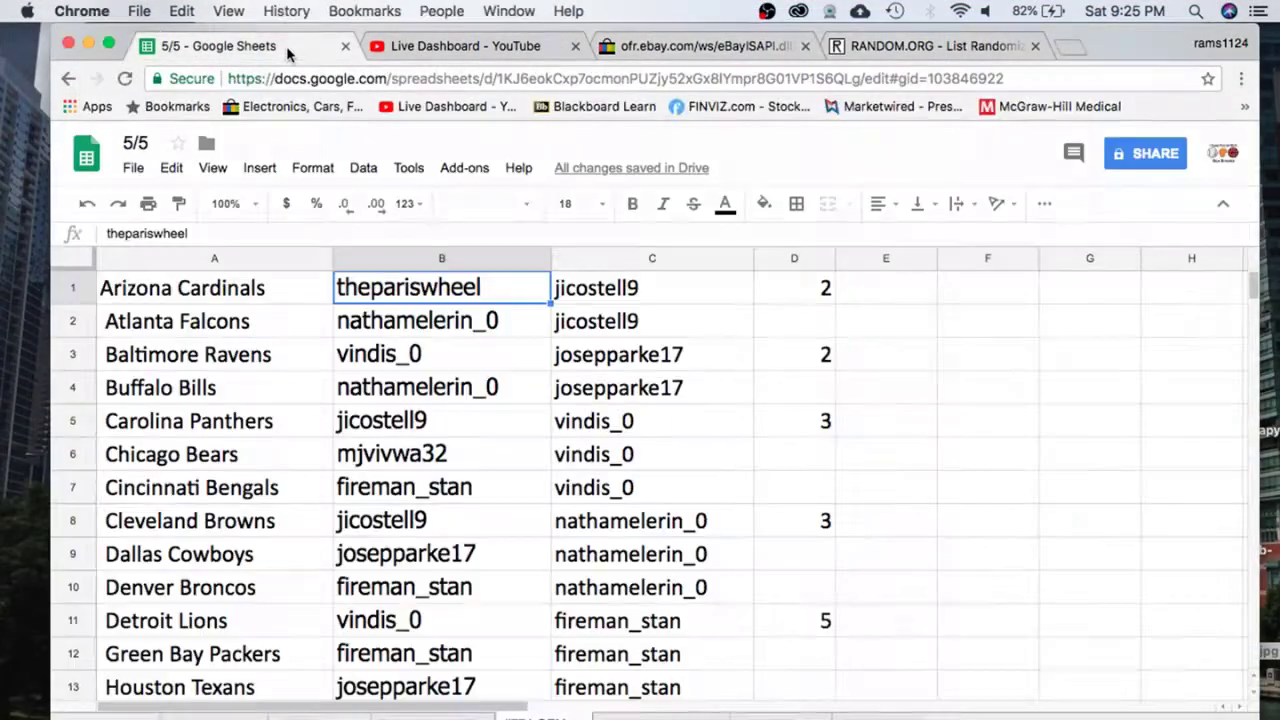
Make the username assigned to Detroit Lions in cell B11 bold.
click(385, 621)
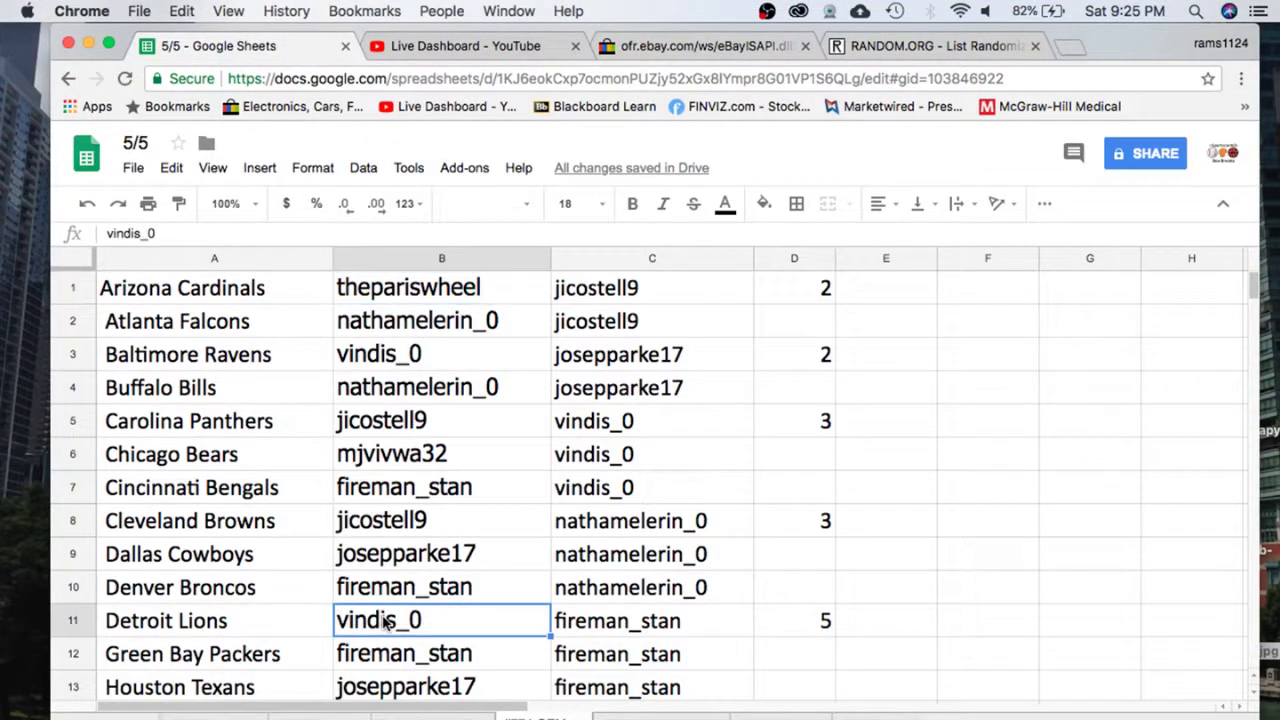
click(632, 203)
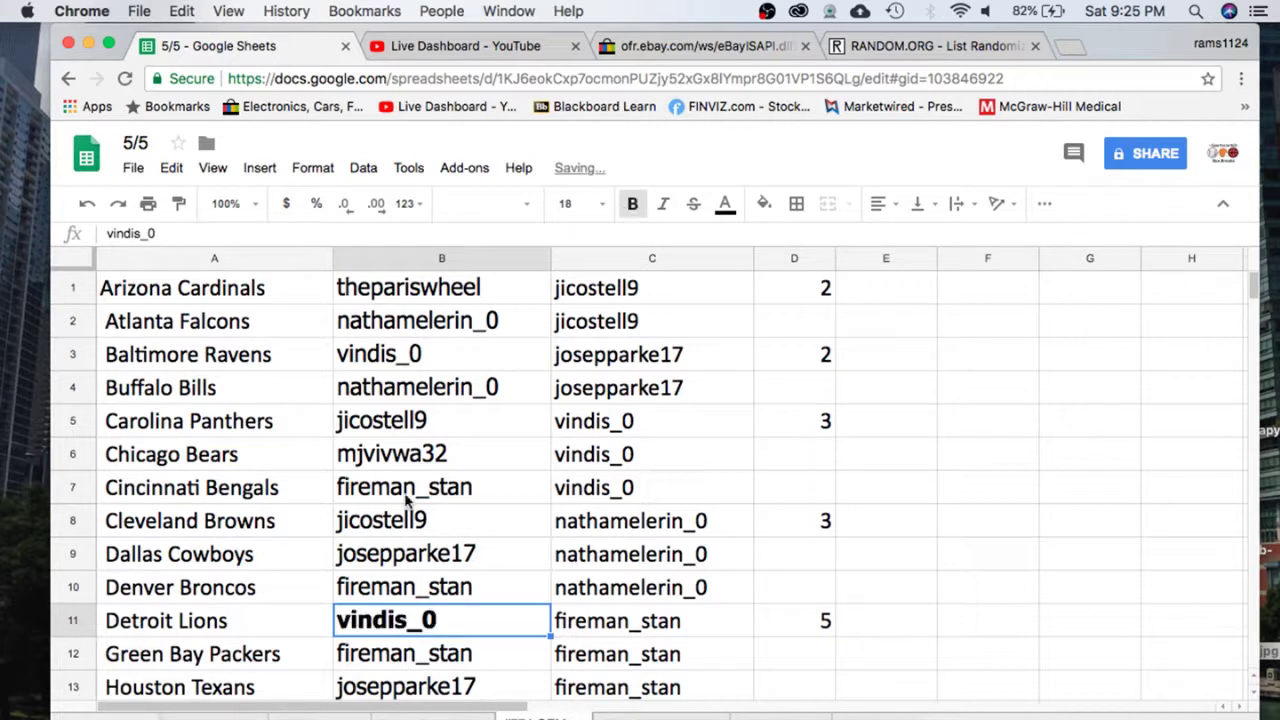
Copy all participant usernames from column C into the list items of a fresh RANDOM.ORG List Randomizer form.
click(652, 257)
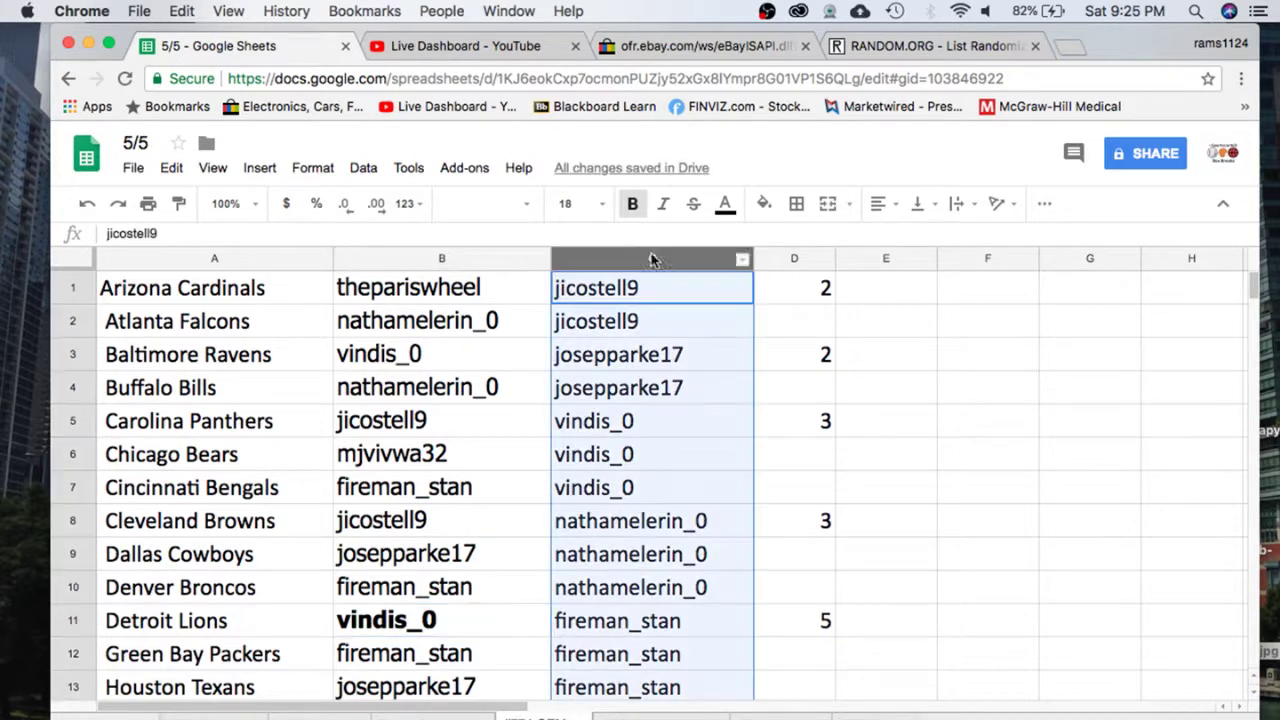
click(930, 46)
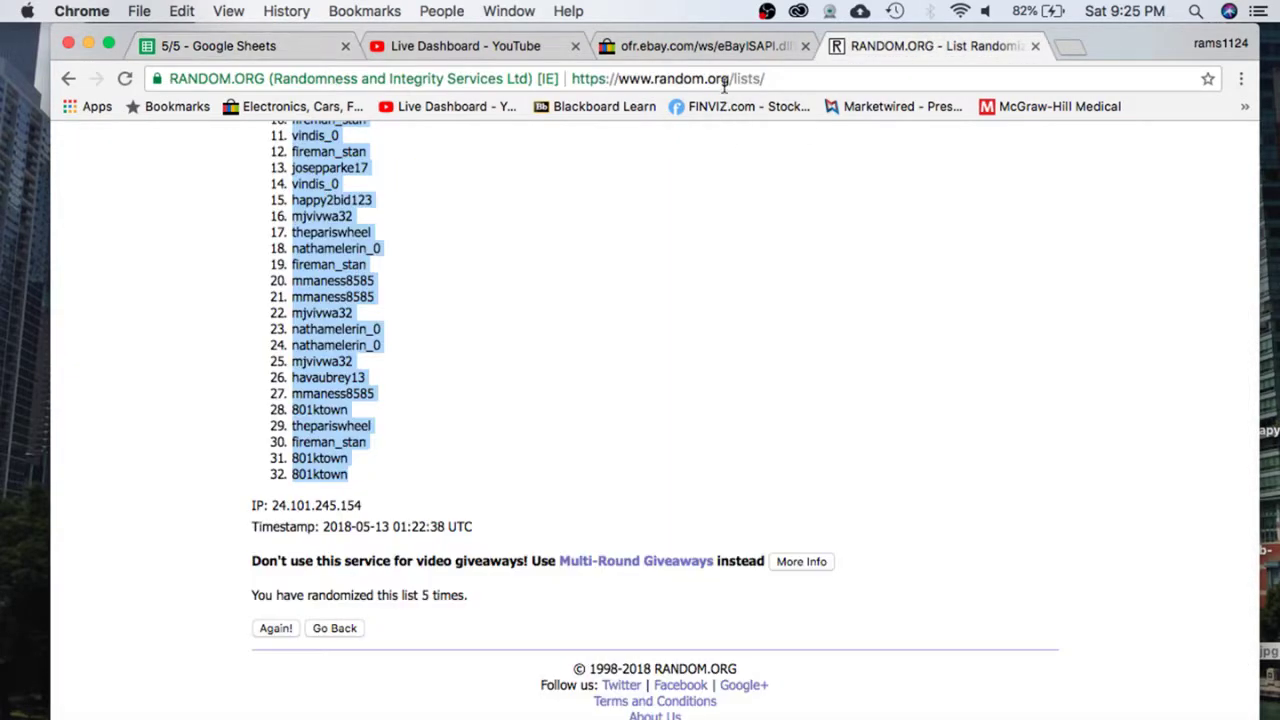
click(724, 80)
key(Return)
click(369, 493)
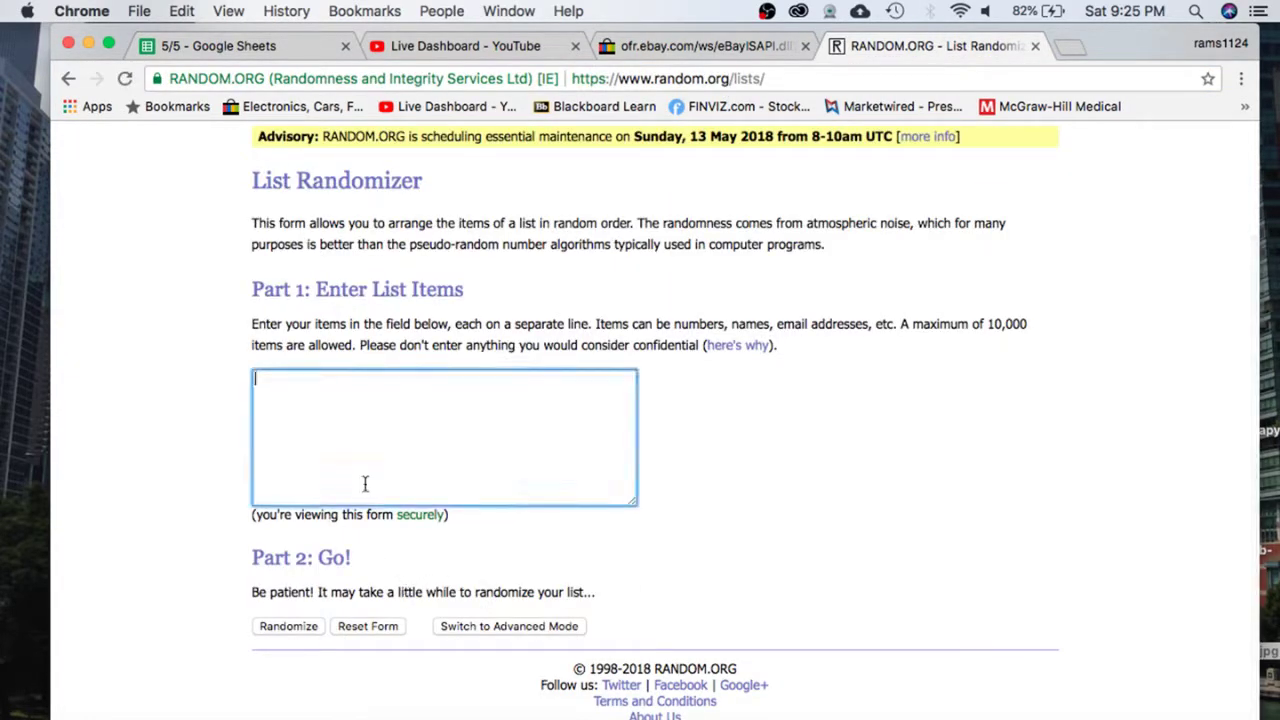
key(super+v)
scroll(304, 459, up, 2)
scroll(304, 459, up, 10)
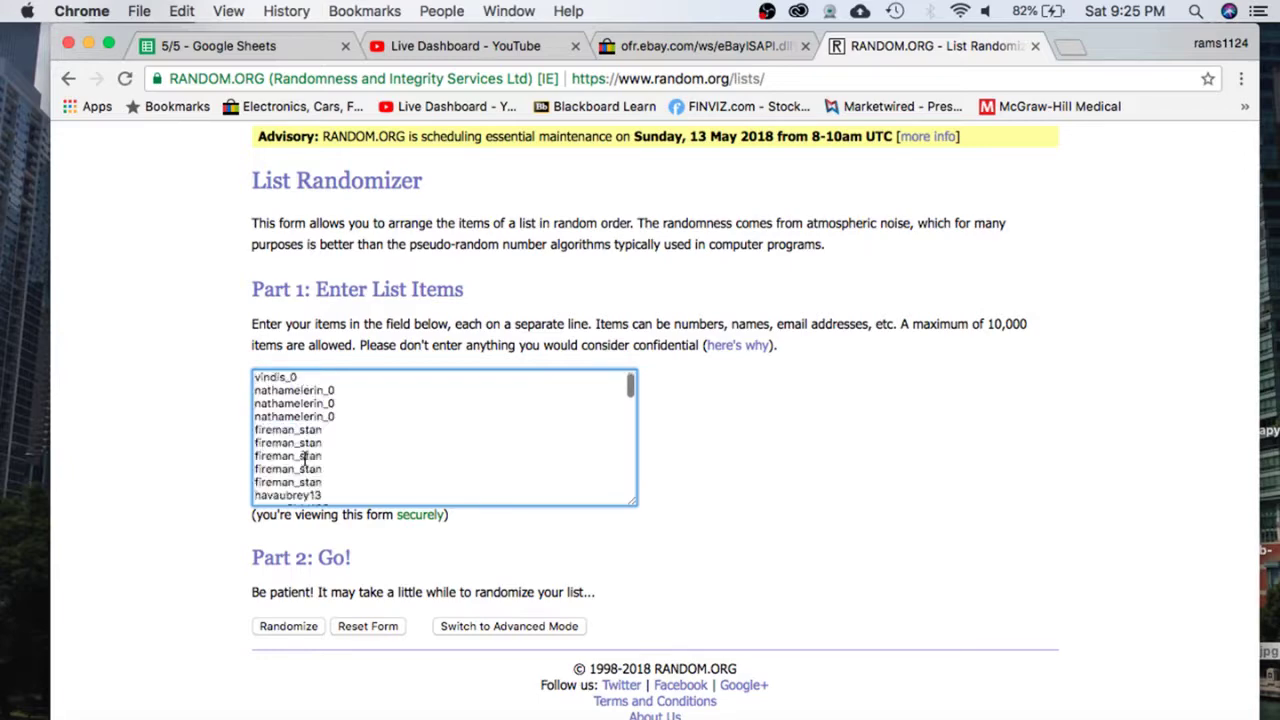
Randomize the newly entered username list five times.
click(285, 625)
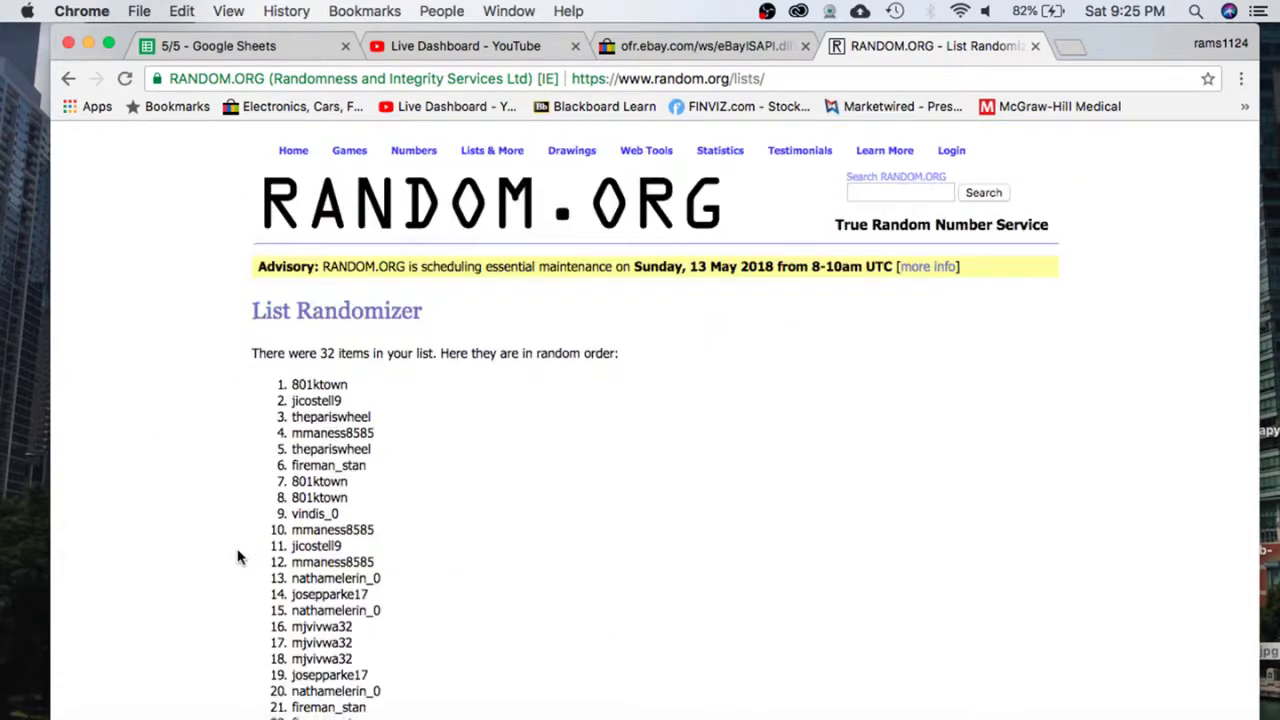
scroll(250, 580, down, 5)
click(275, 623)
scroll(276, 625, down, 10)
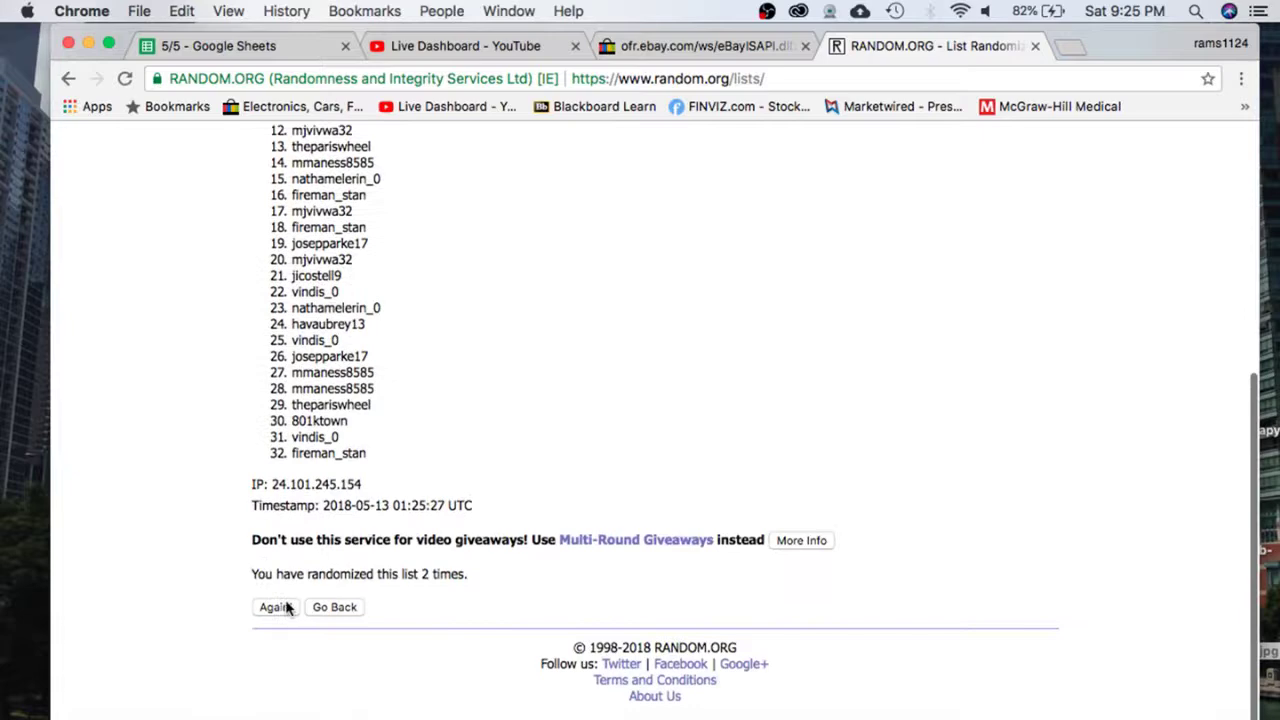
click(278, 628)
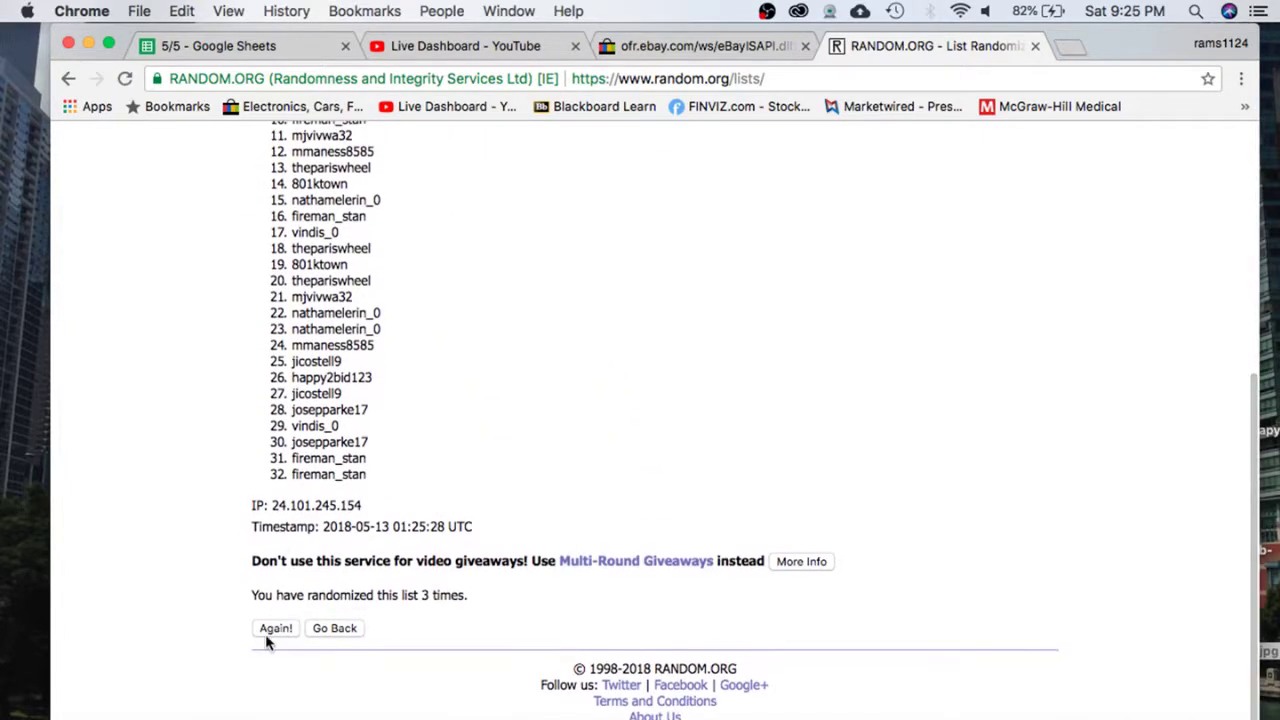
click(262, 632)
scroll(264, 544, down, 10)
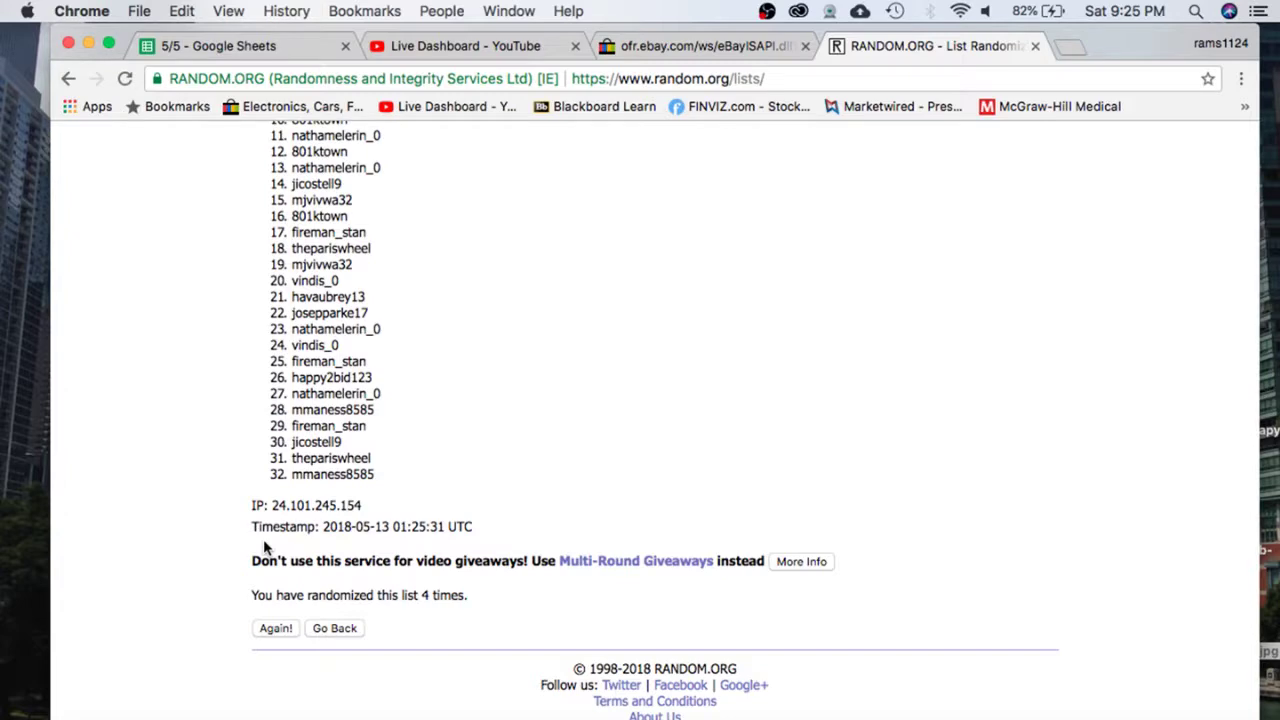
click(272, 630)
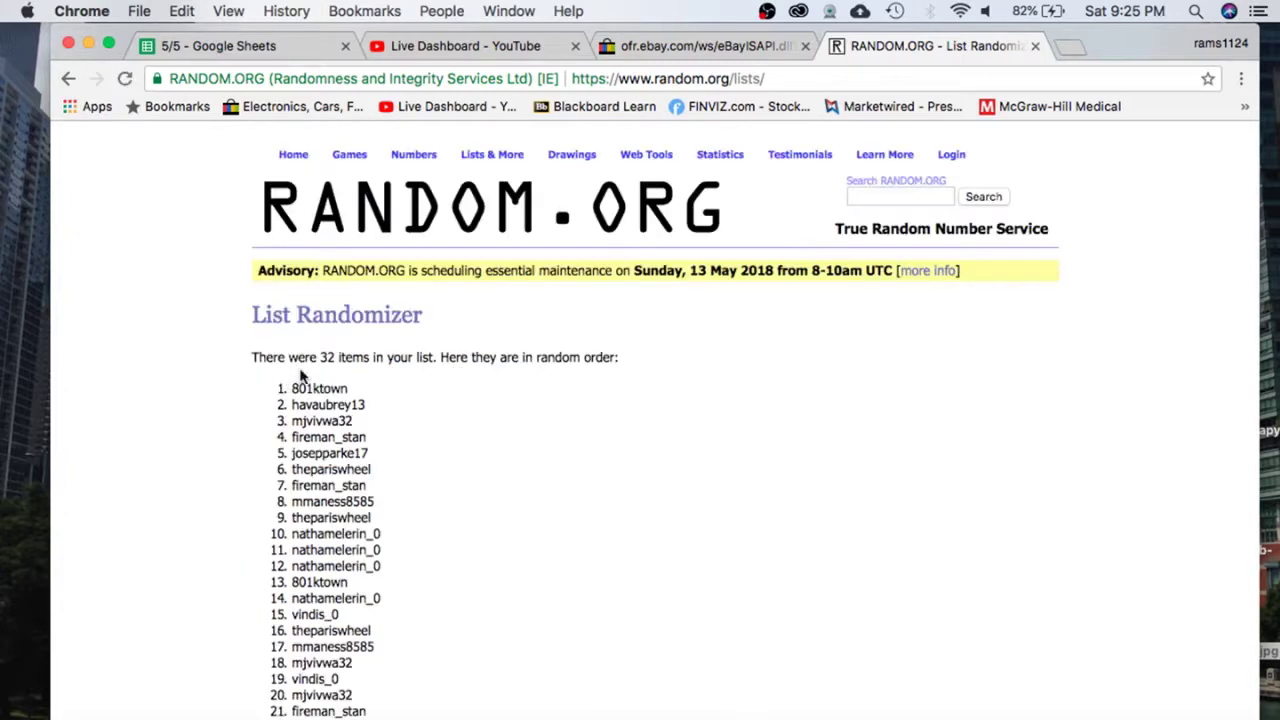
Copy the first-ranked username from the randomized list into cell C16 of the 5/5 spreadsheet's numbered prize sheet, keeping values only.
double_click(302, 395)
key(super+c)
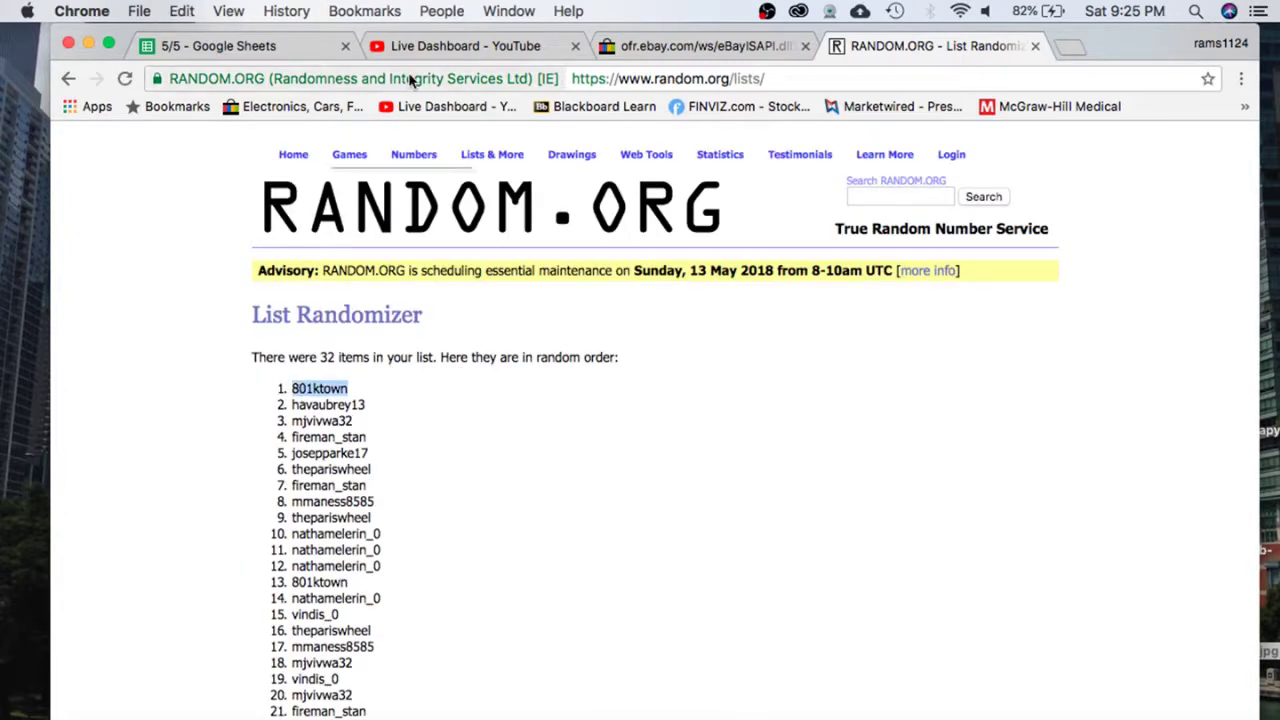
click(310, 46)
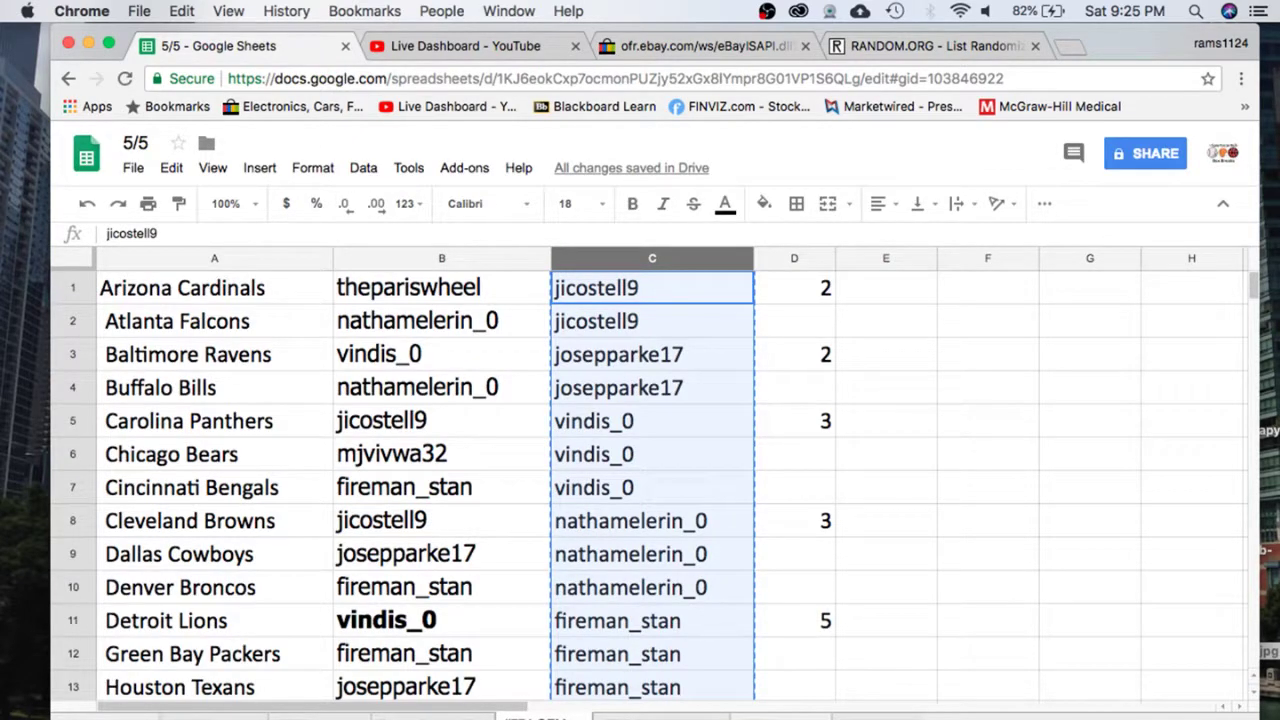
click(432, 716)
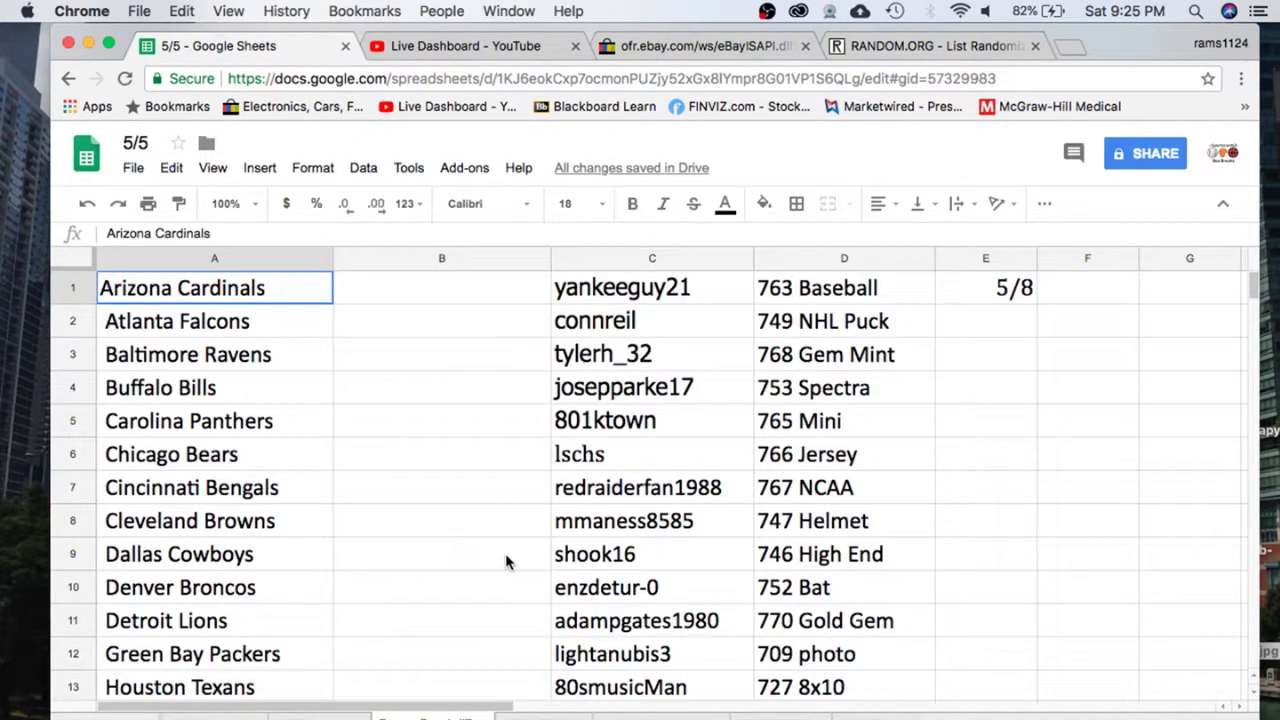
scroll(505, 553, down, 4)
click(620, 527)
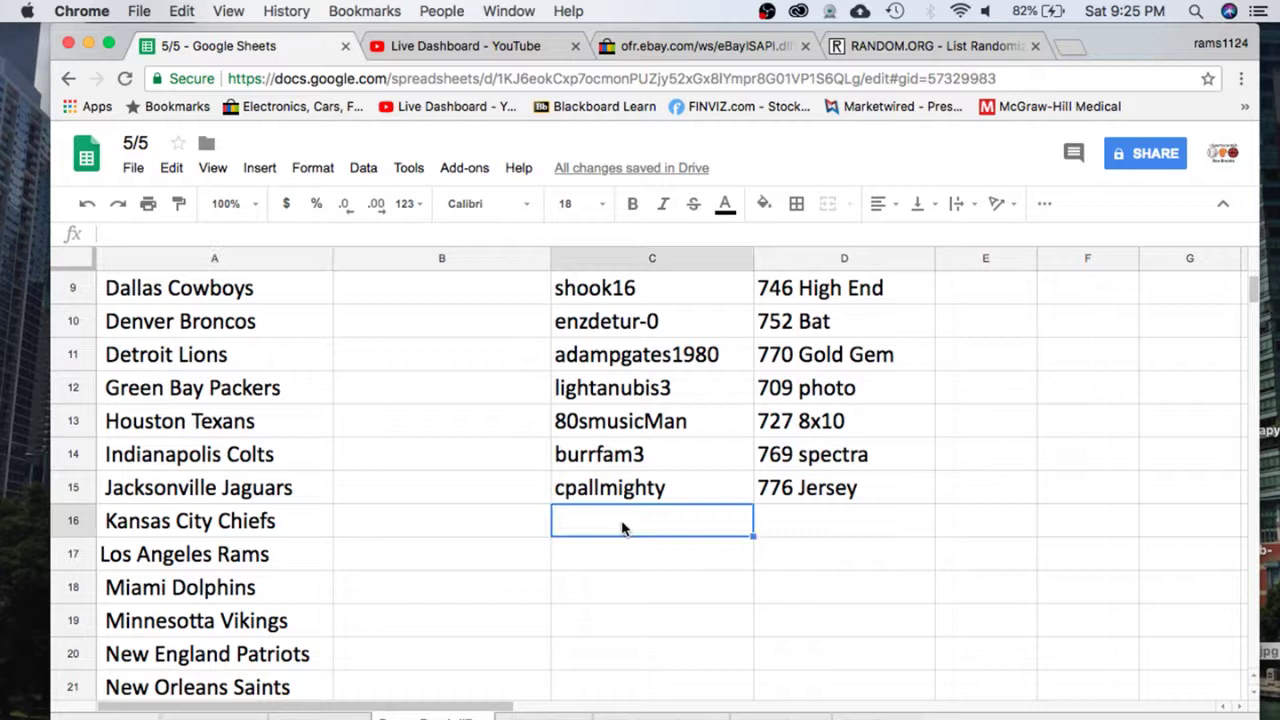
key(super+v)
click(773, 554)
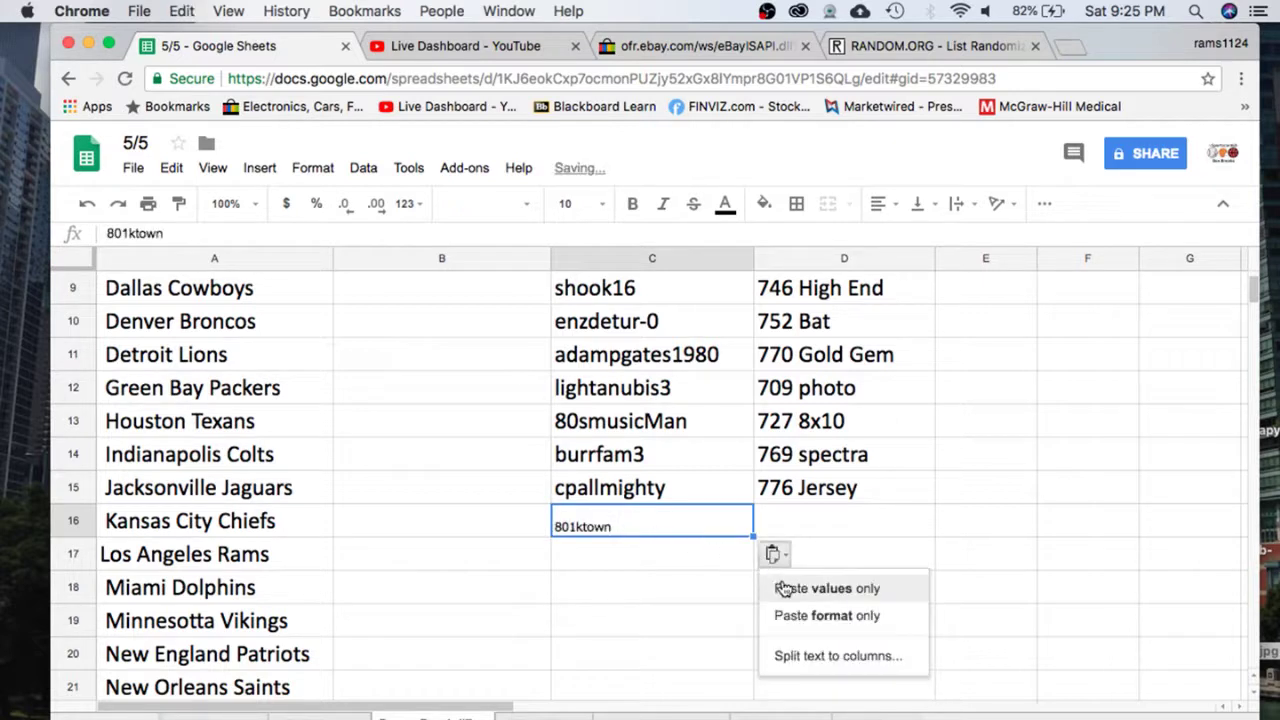
click(782, 586)
Enter 774 GEM beside the drawn username in cell D16, and switch to OBS.
click(812, 533)
text(774)
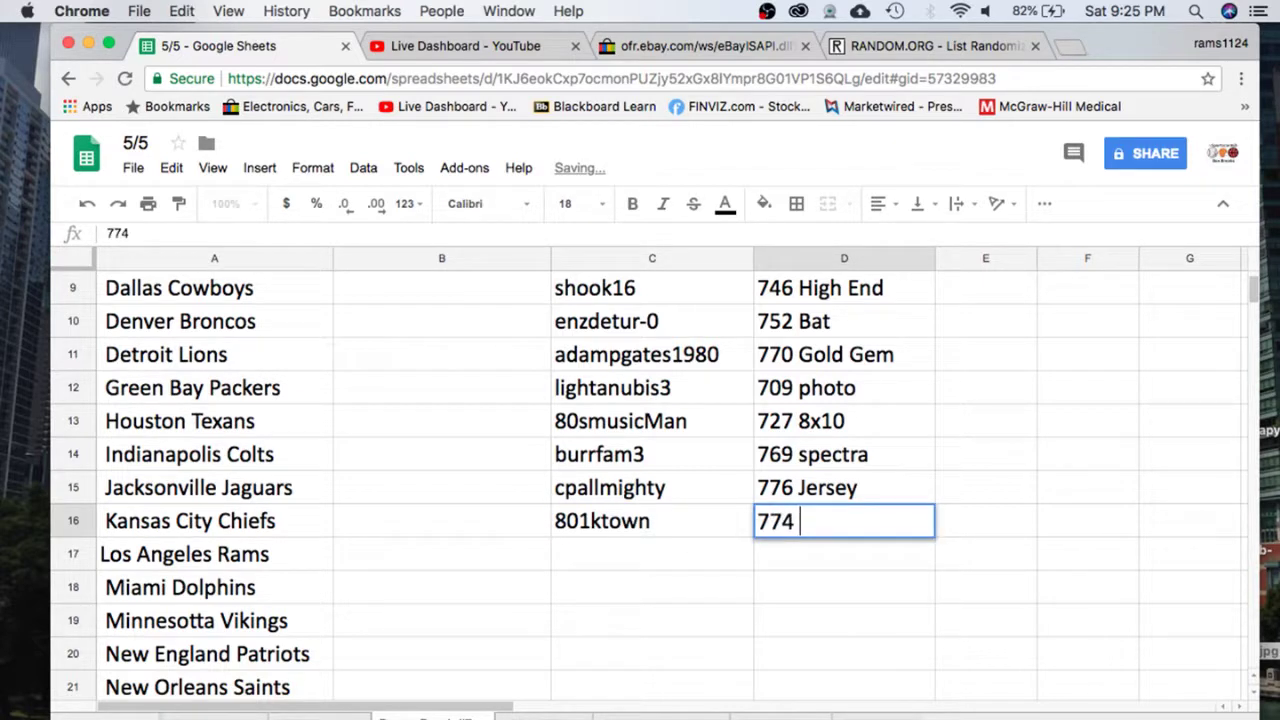
text( GEM)
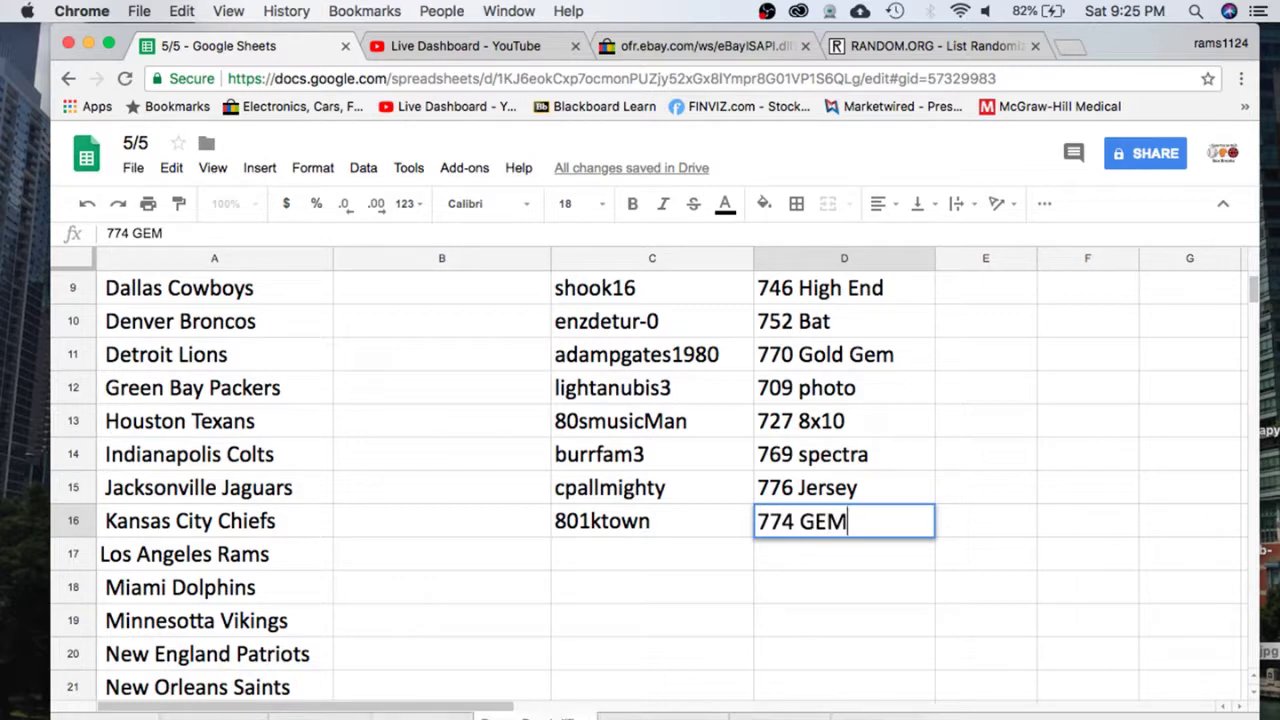
scroll(662, 598, up, 5)
scroll(660, 595, up, 1)
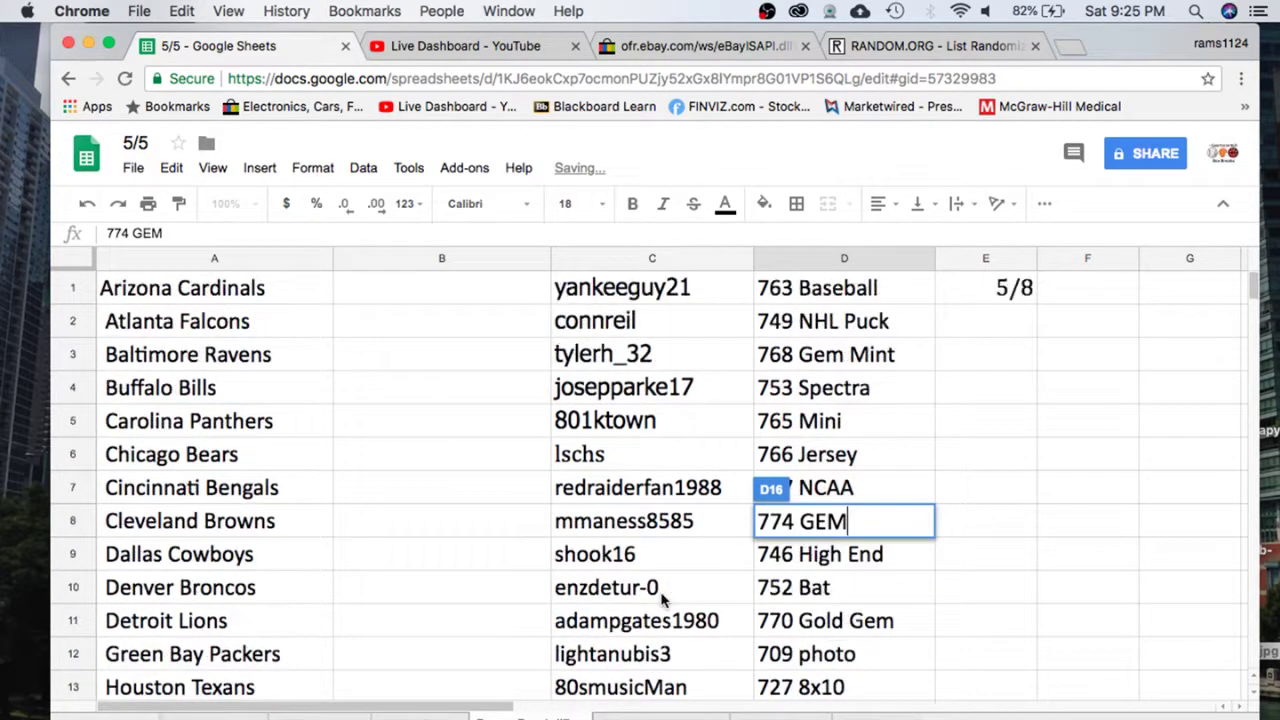
scroll(662, 598, down, 3)
key(super+Tab)
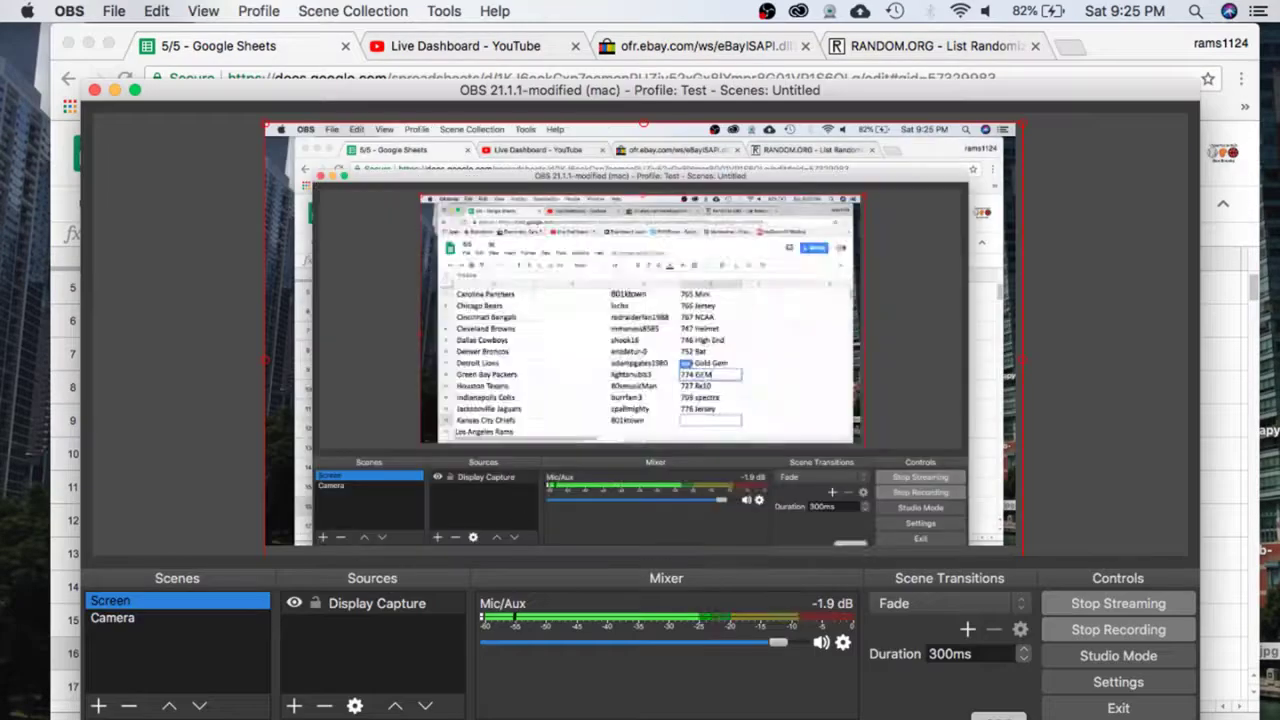